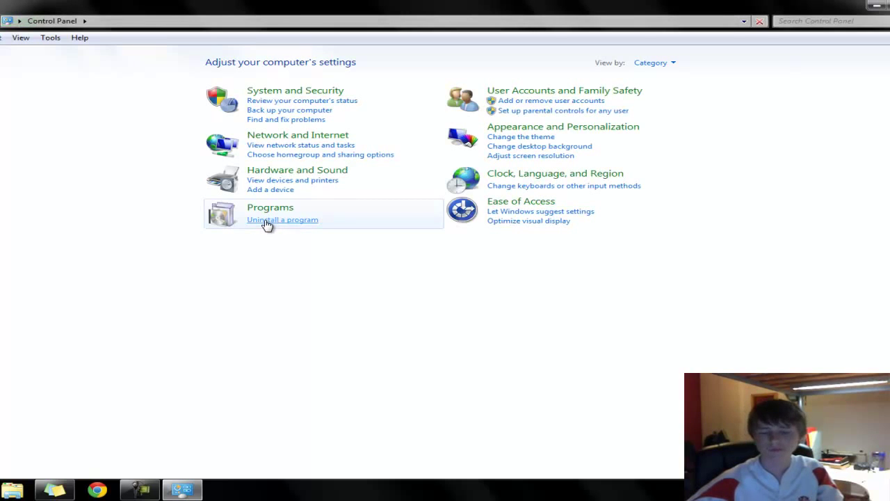
# Step: Find Google Chrome in the list of installed programs, view its uninstall option, and close the window
pyautogui.click(262, 222)
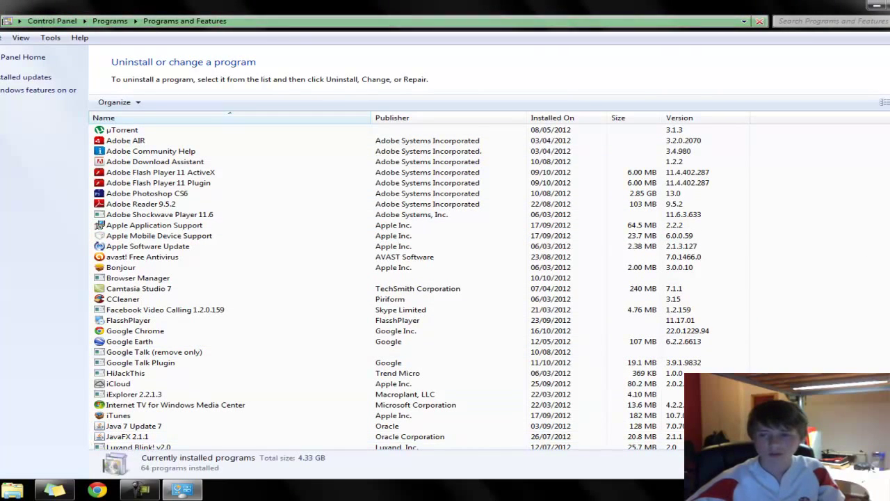
pyautogui.scroll(-1, 390, 285)
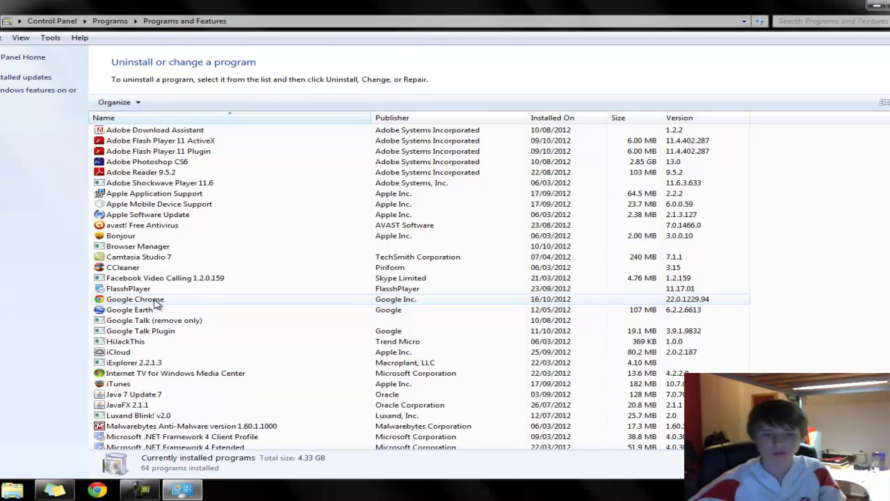
pyautogui.rightClick(154, 303)
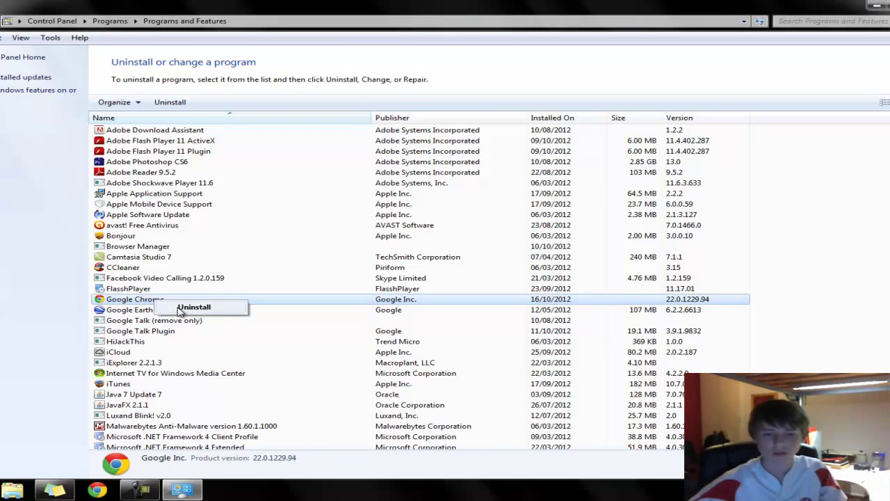
pyautogui.click(58, 297)
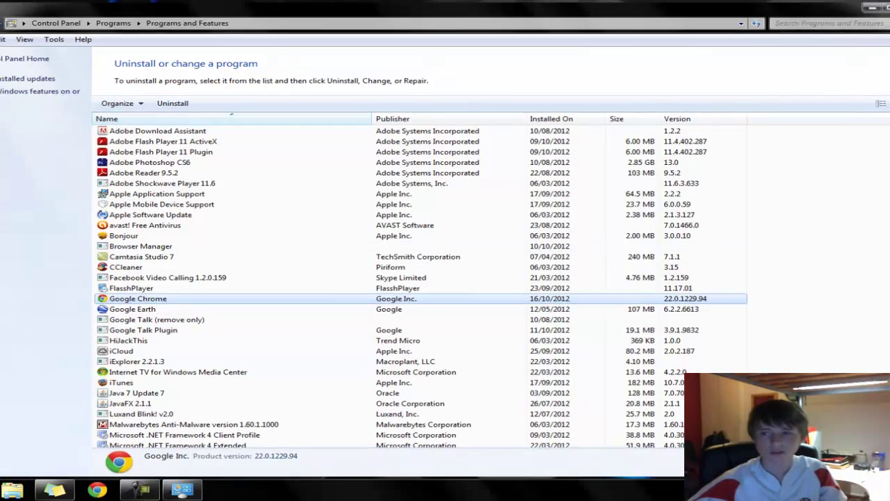
pyautogui.click(877, 5)
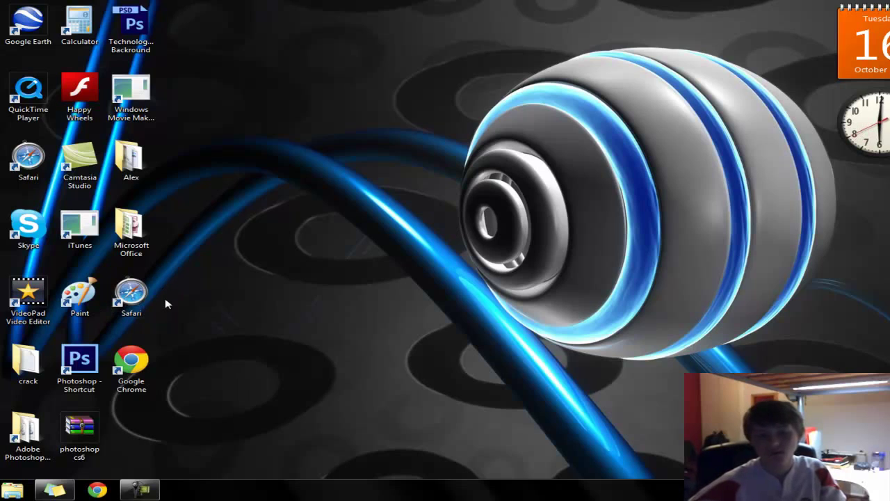
# Step: Search the Start menu for "Chrome"
pyautogui.moveTo(337, 454); pyautogui.dragTo(160, 307)
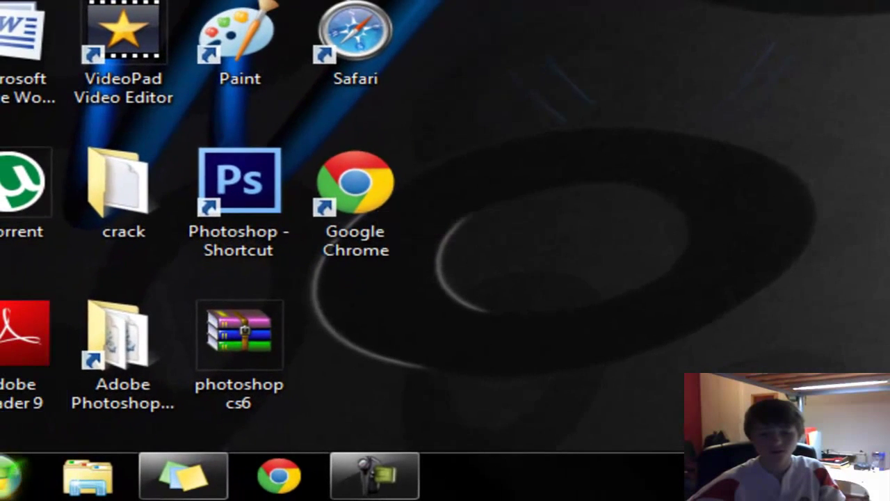
pyautogui.click(7, 477)
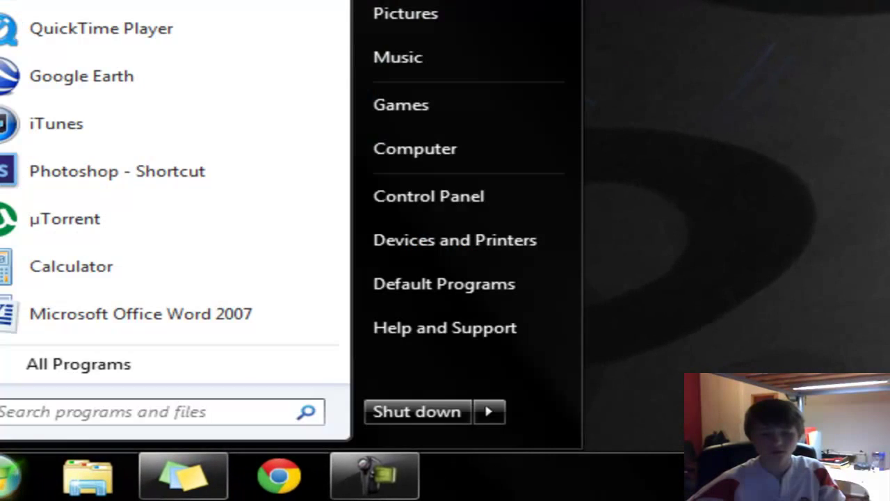
pyautogui.click(74, 415)
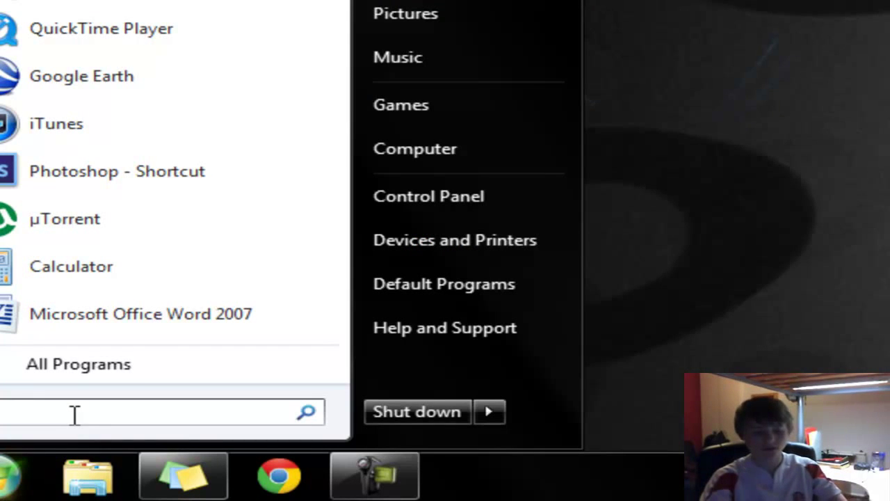
pyautogui.write('chrome')
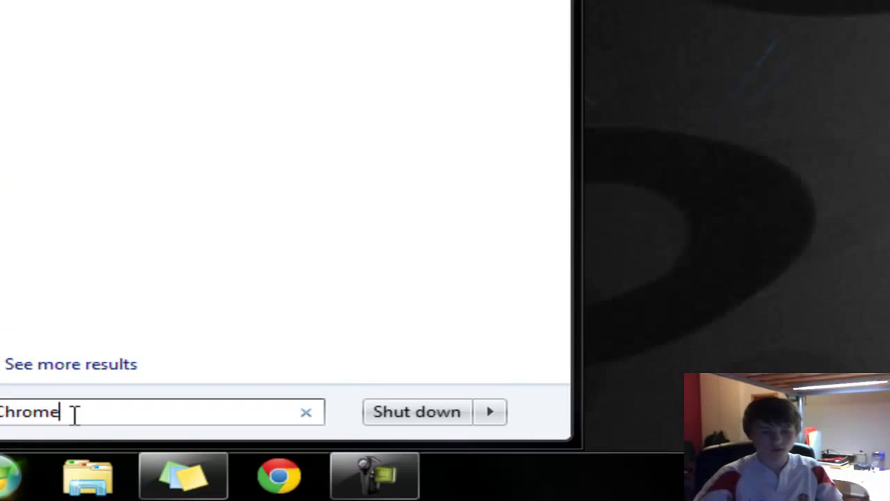
pyautogui.press('Home')
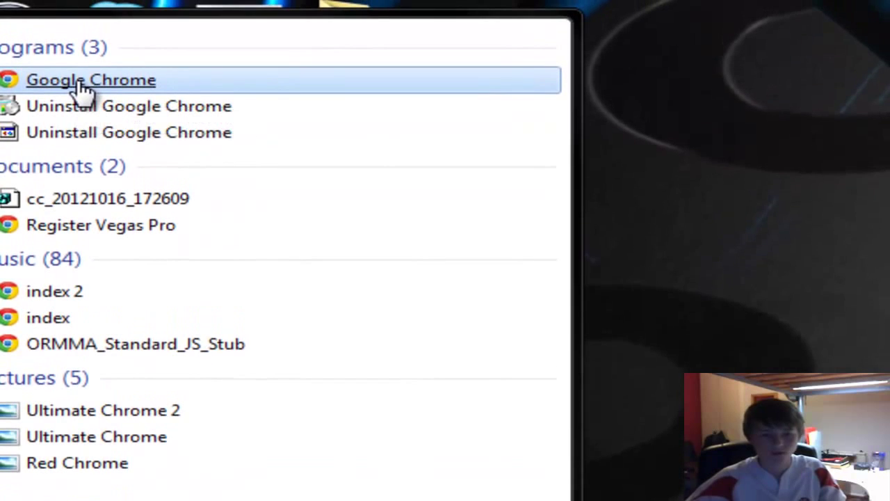
# Step: Try to send a Google Chrome shortcut to the desktop from the search results, and close the Start menu
pyautogui.click(77, 80)
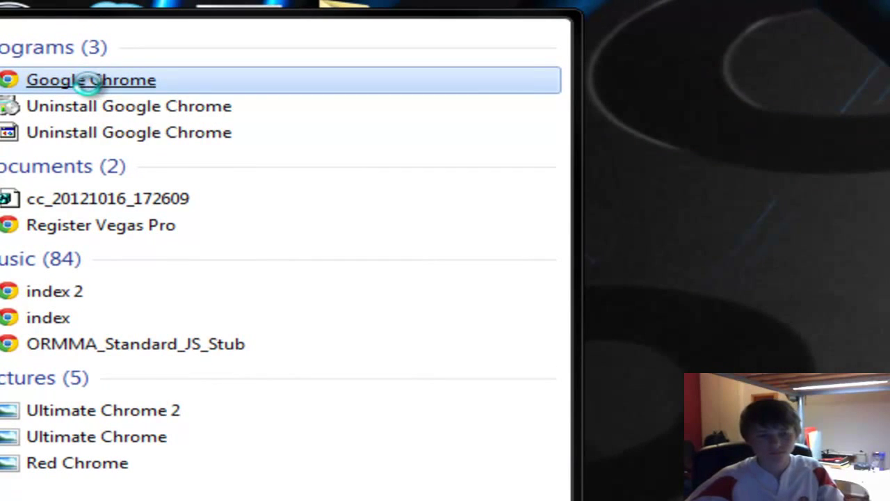
pyautogui.rightClick(89, 88)
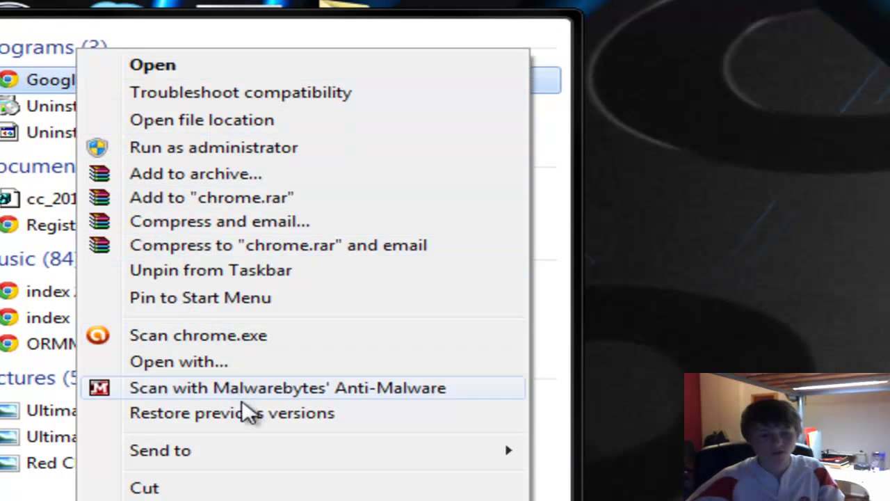
pyautogui.moveTo(278, 462)
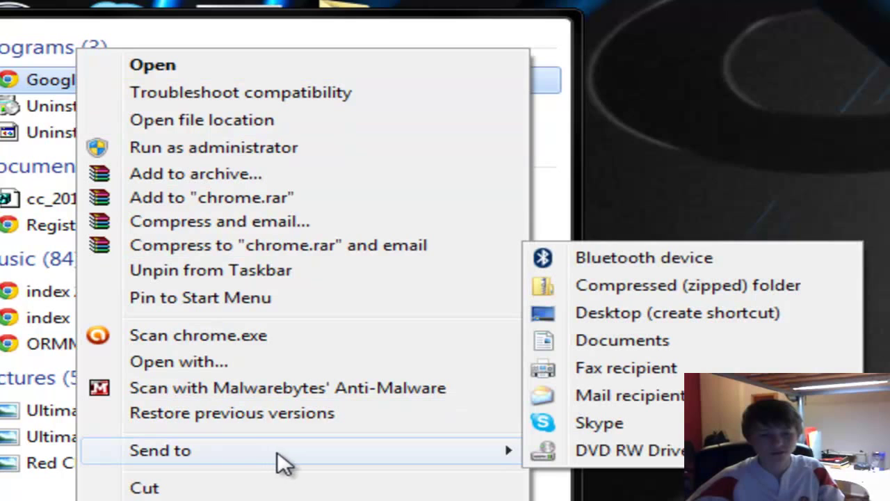
pyautogui.click(633, 312)
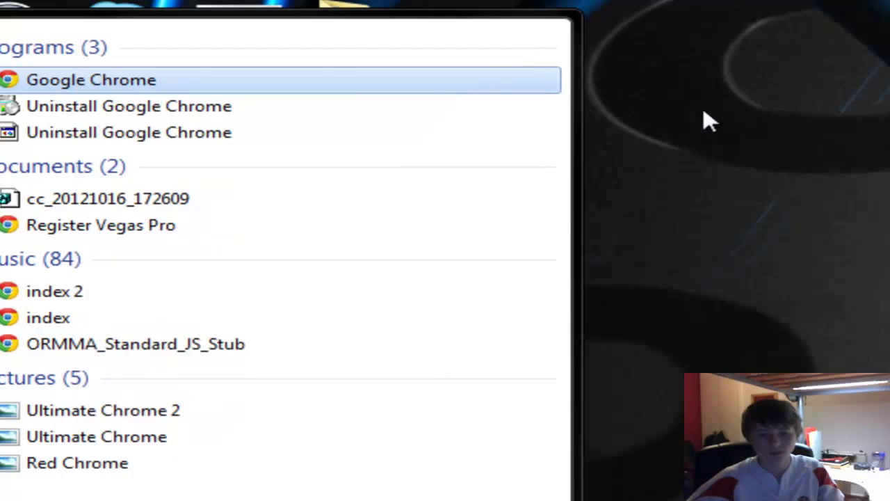
pyautogui.click(711, 107)
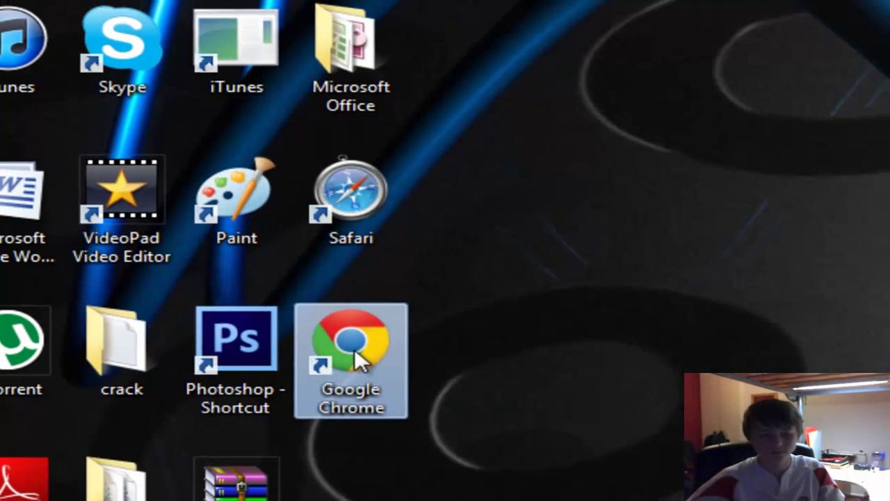
# Step: Open the properties of the Google Chrome shortcut on the desktop
pyautogui.rightClick(352, 349)
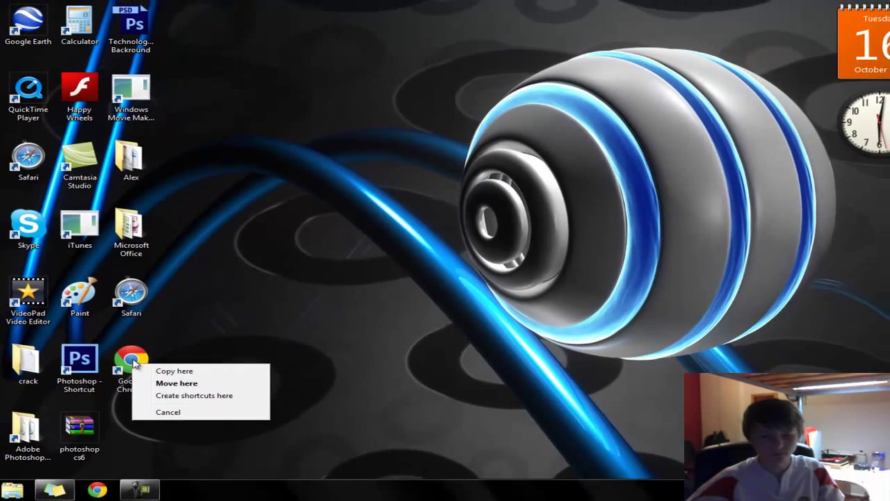
pyautogui.press('Escape')
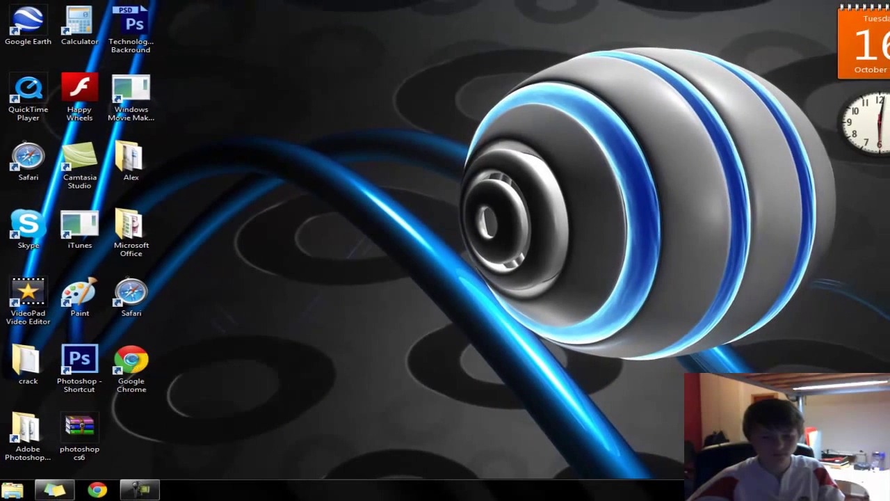
pyautogui.rightClick(135, 361)
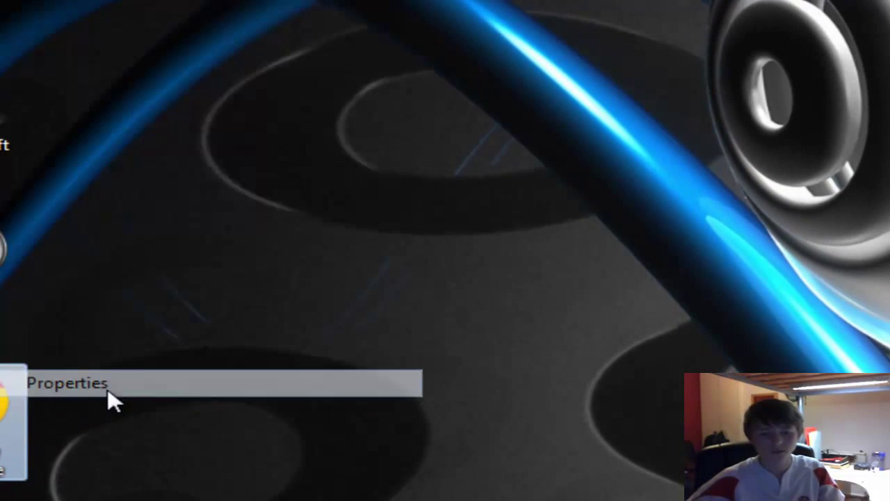
pyautogui.click(109, 391)
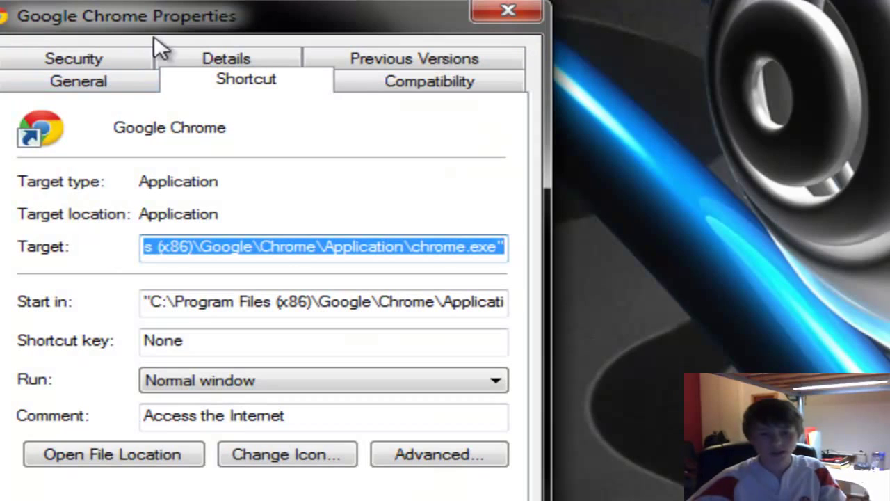
# Step: Look through the shortcut's General, Compatibility, Security, Details and Previous Versions properties, and return to its Shortcut settings
pyautogui.click(103, 89)
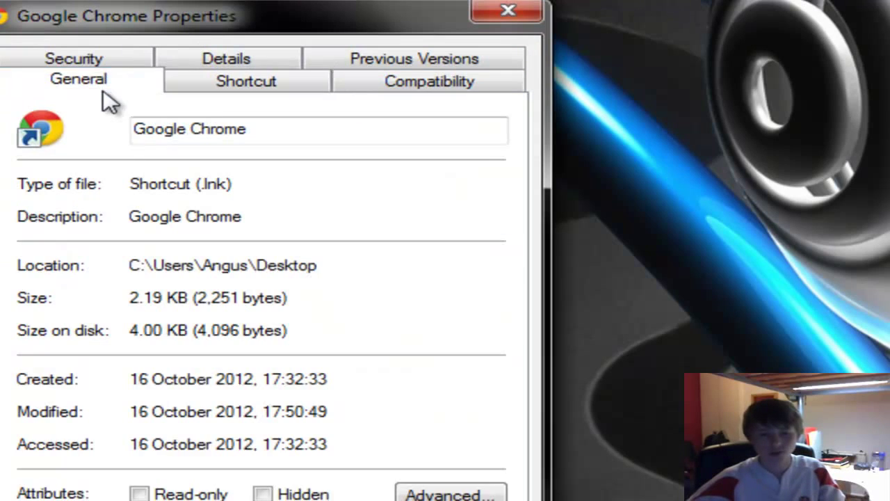
pyautogui.click(212, 89)
pyautogui.click(363, 85)
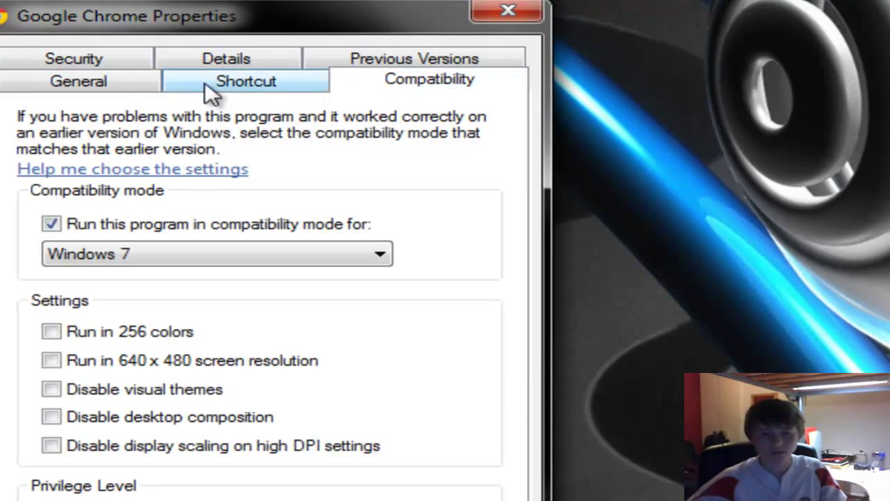
pyautogui.click(89, 56)
pyautogui.click(219, 87)
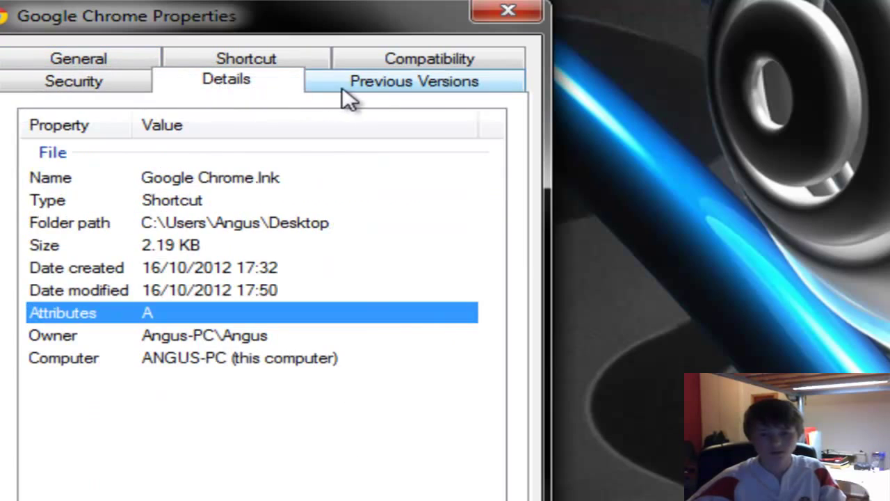
pyautogui.click(344, 87)
pyautogui.click(249, 61)
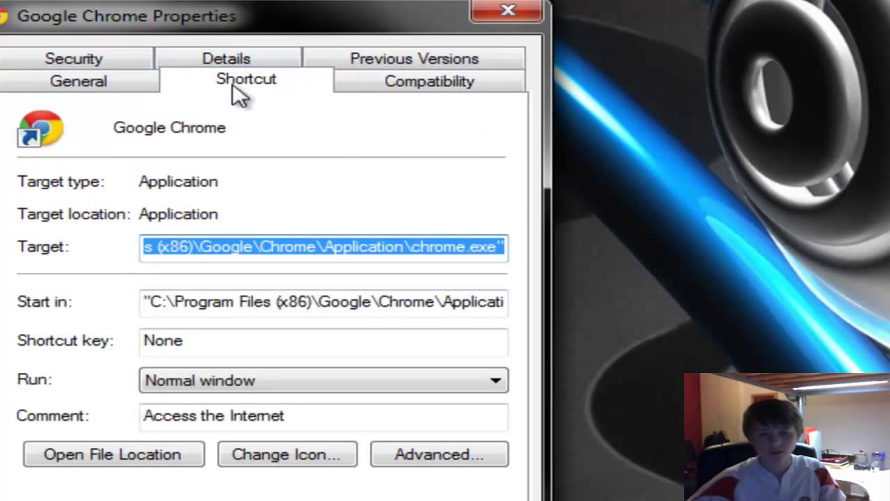
# Step: Examine the full Target path of the Chrome shortcut from its beginning to its end
pyautogui.click(272, 250)
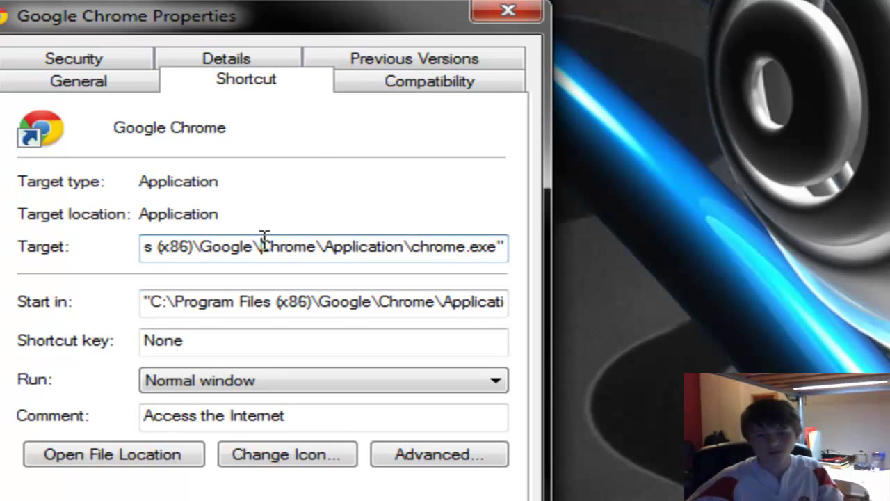
pyautogui.moveTo(487, 246); pyautogui.dragTo(518, 249)
pyautogui.click(505, 244)
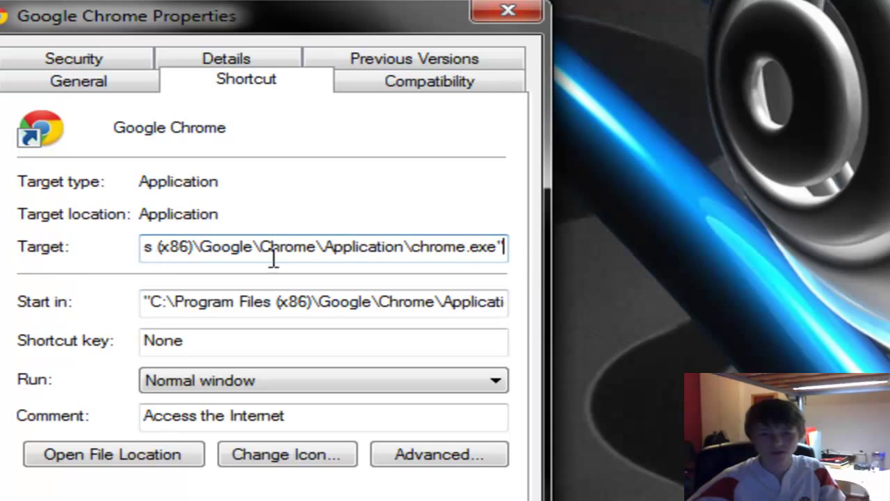
pyautogui.moveTo(505, 246); pyautogui.dragTo(51, 262)
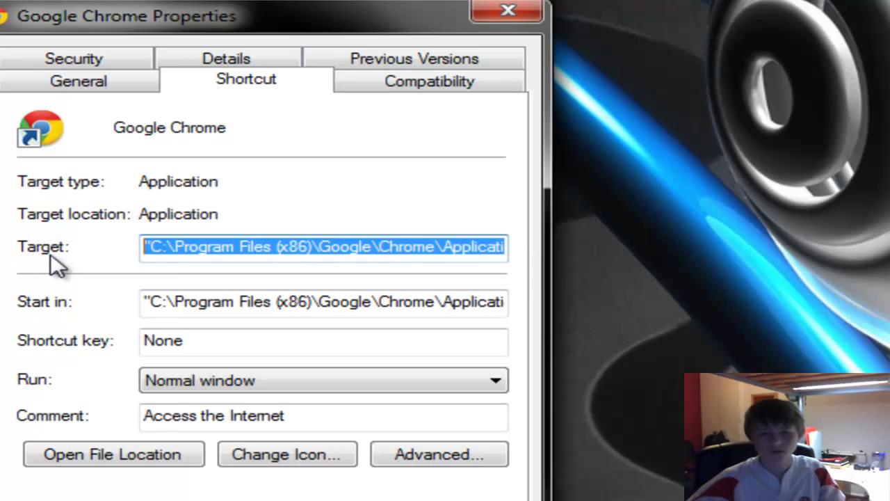
pyautogui.click(159, 255)
pyautogui.moveTo(152, 251); pyautogui.dragTo(482, 249)
pyautogui.click(374, 249)
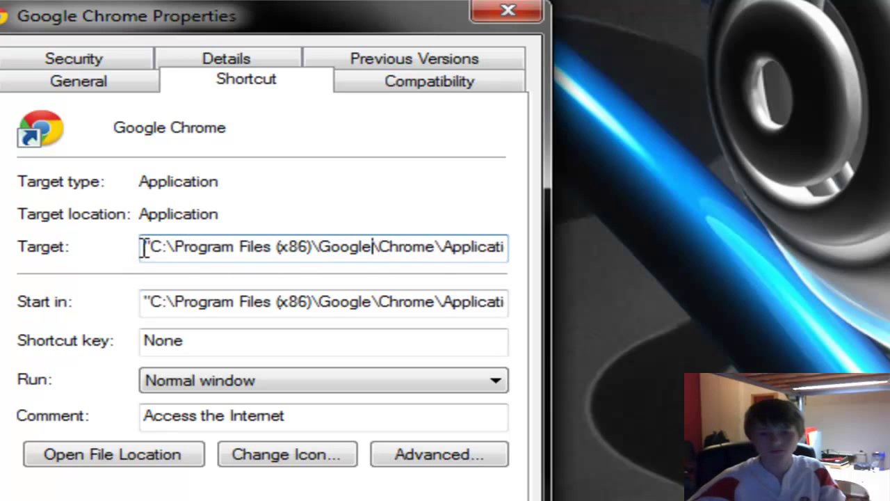
pyautogui.moveTo(149, 248); pyautogui.dragTo(557, 245)
pyautogui.click(320, 247)
pyautogui.moveTo(395, 246); pyautogui.dragTo(520, 246)
# Step: Append a space and -no-sandbox after the closing quotation mark of the shortcut's Target path
pyautogui.click(507, 246)
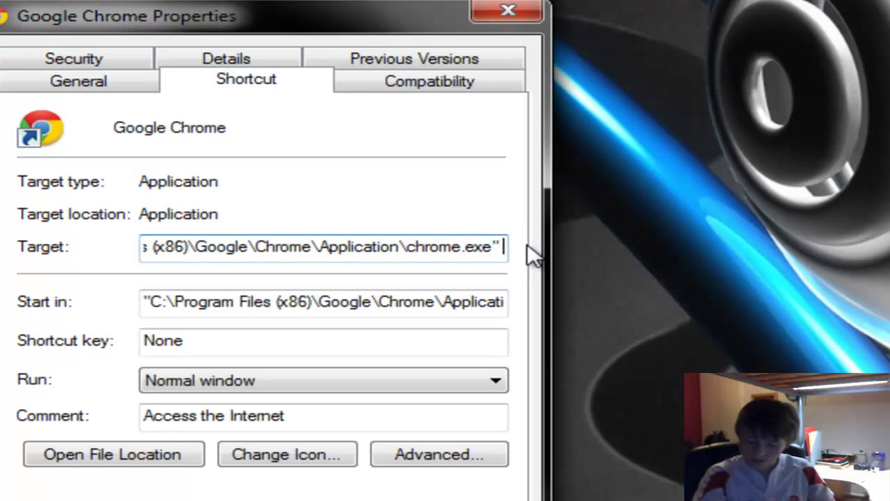
pyautogui.write('-')
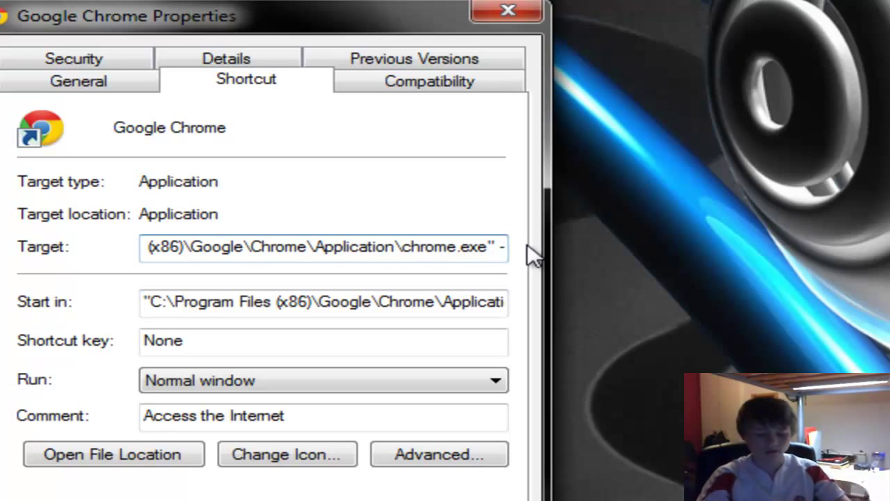
pyautogui.write('no')
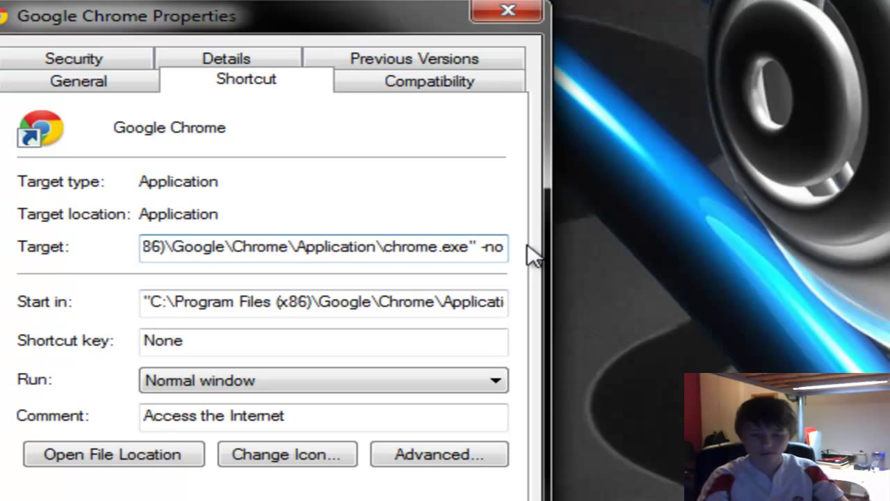
pyautogui.write('-')
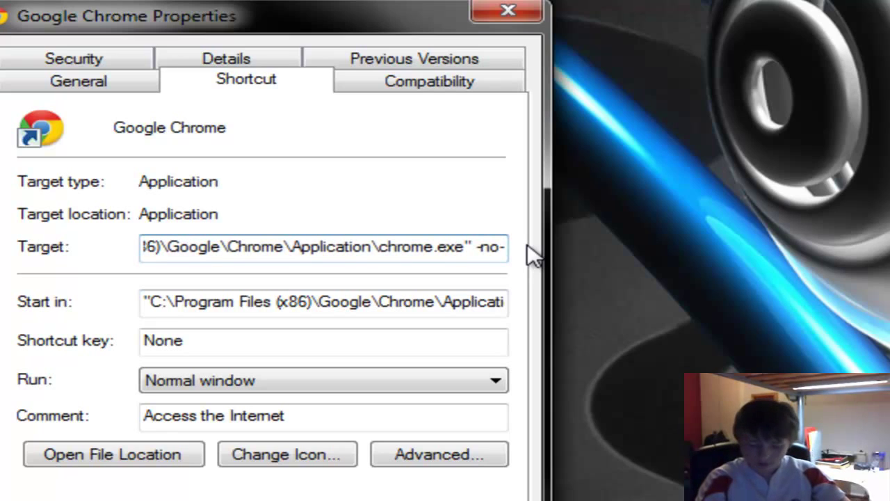
pyautogui.write('sand')
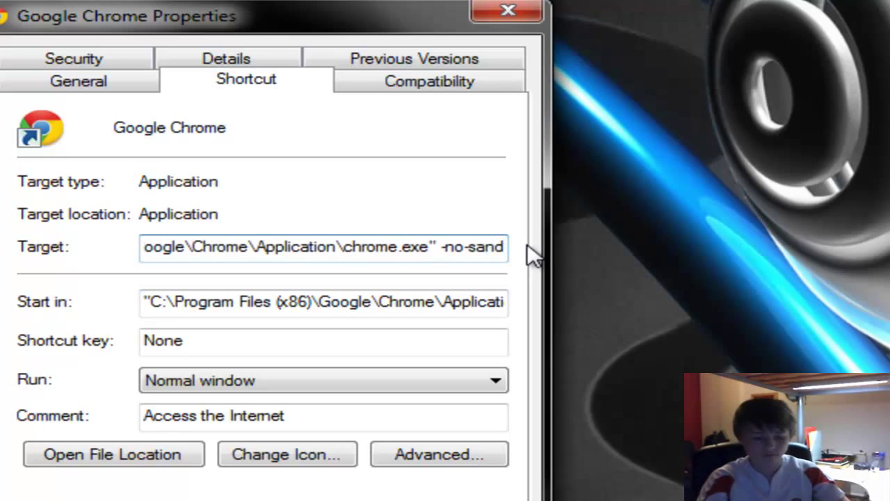
pyautogui.write('box')
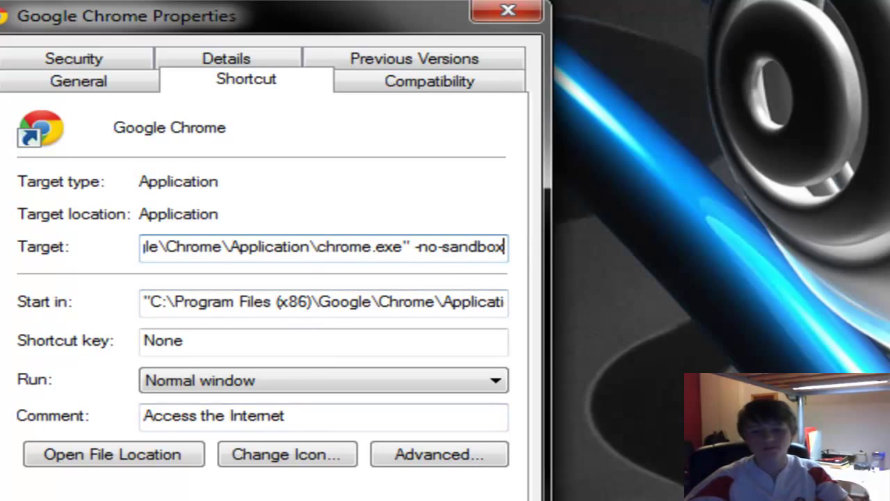
# Step: Remove the -no-sandbox parameter from the end of the Target path and confirm the shortcut's properties
pyautogui.press('BackSpace')
pyautogui.press('BackSpace')
pyautogui.press('BackSpace')
pyautogui.press('BackSpace')
pyautogui.press('BackSpace')
pyautogui.press('BackSpace')
pyautogui.press('BackSpace')
pyautogui.press('BackSpace')
pyautogui.press('BackSpace')
pyautogui.press('BackSpace')
pyautogui.press('BackSpace')
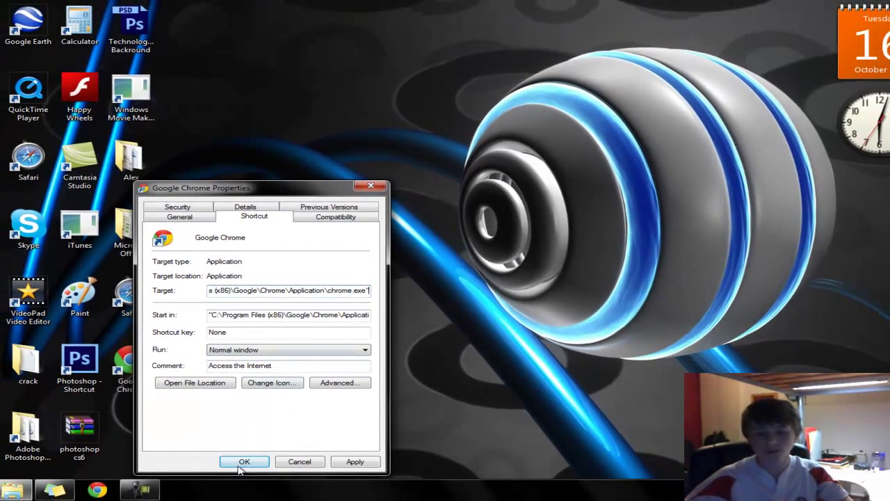
pyautogui.click(242, 462)
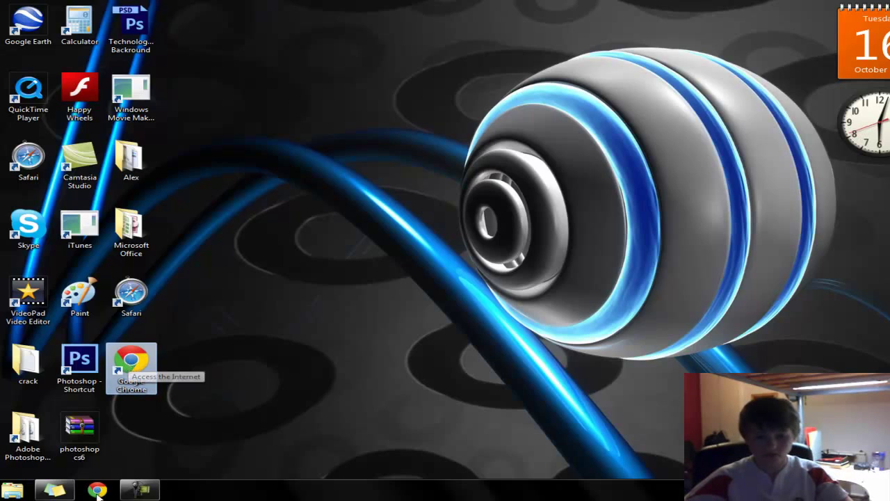
# Step: Launch Google Chrome to test whether its page loads, and close it
pyautogui.click(97, 491)
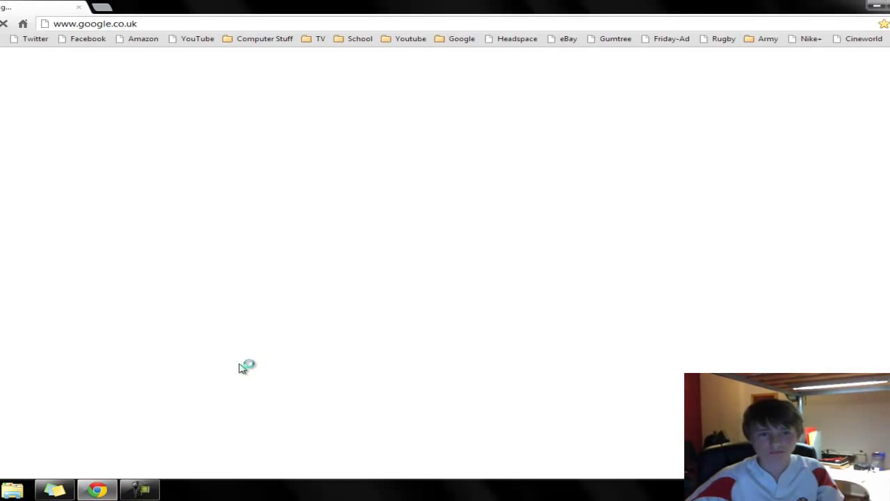
pyautogui.click(78, 8)
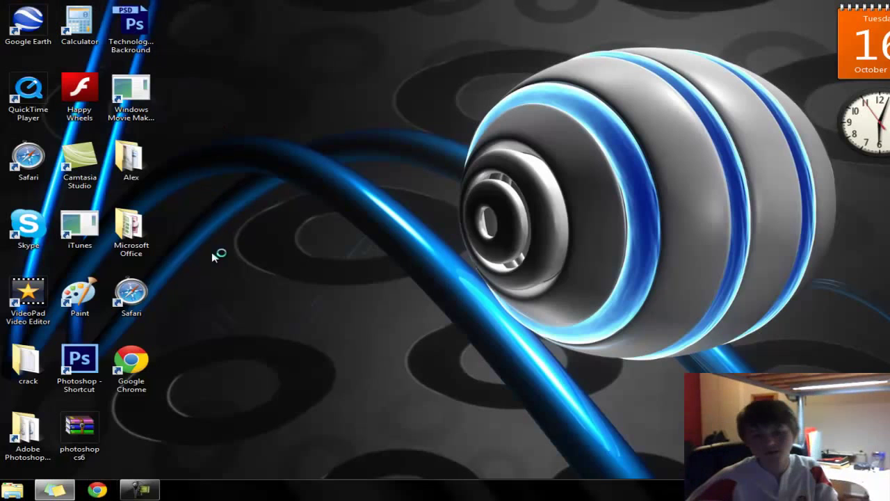
pyautogui.moveTo(166, 455); pyautogui.dragTo(827, 13)
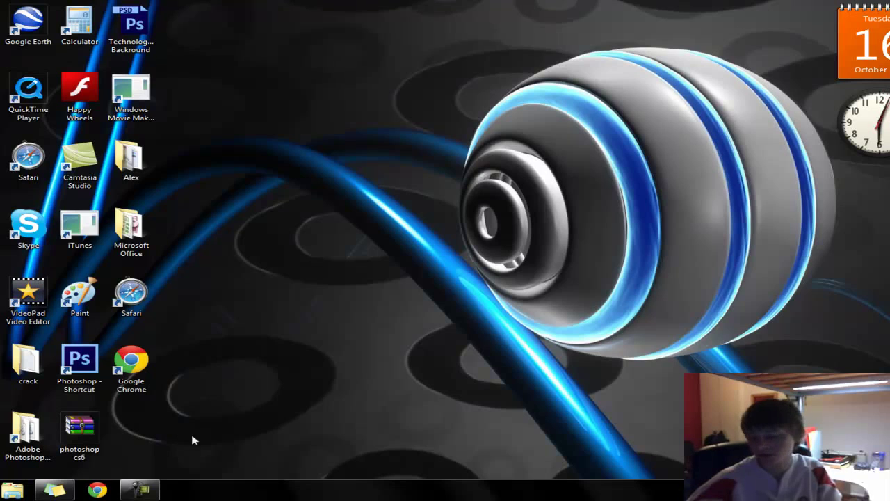
pyautogui.moveTo(185, 460); pyautogui.dragTo(837, 9)
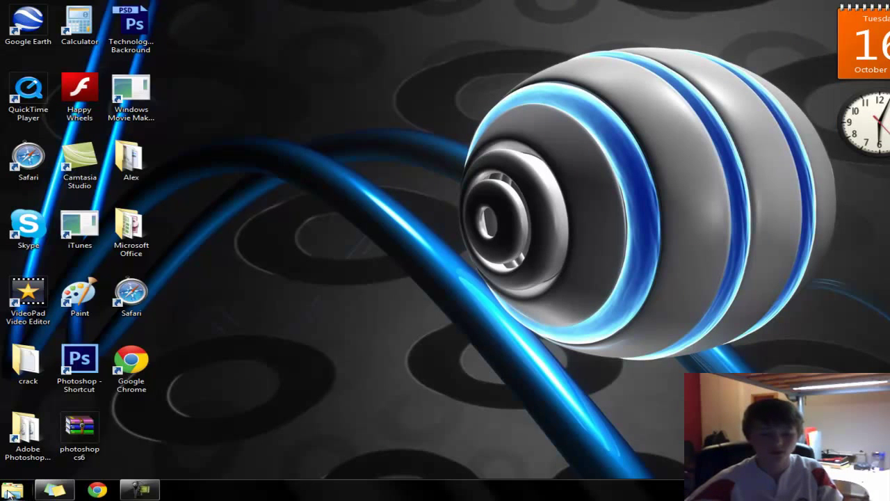
pyautogui.press('super')
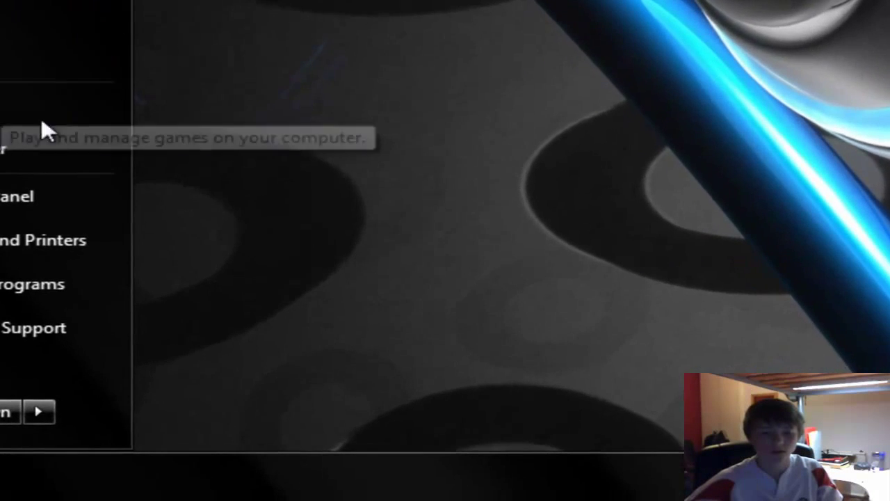
pyautogui.click(13, 279)
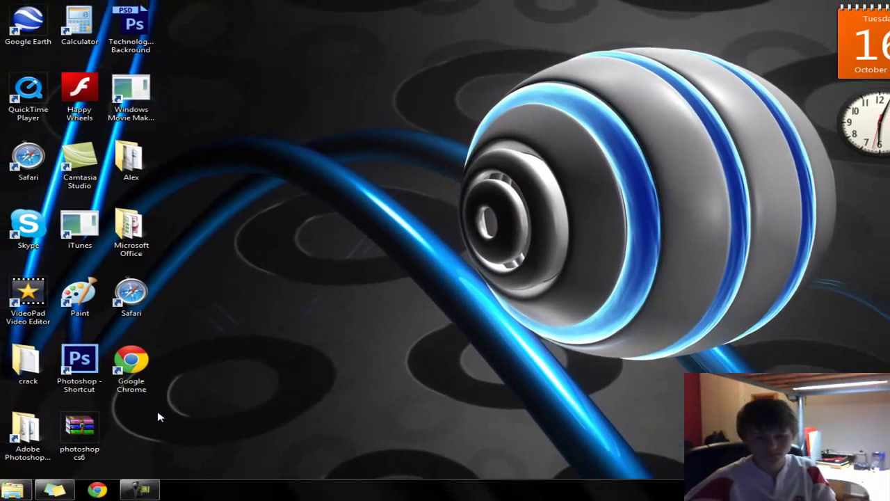
# Step: Open File Explorer and browse to the personal user folder inside Users on Local Disk (C:)
pyautogui.click(4, 493)
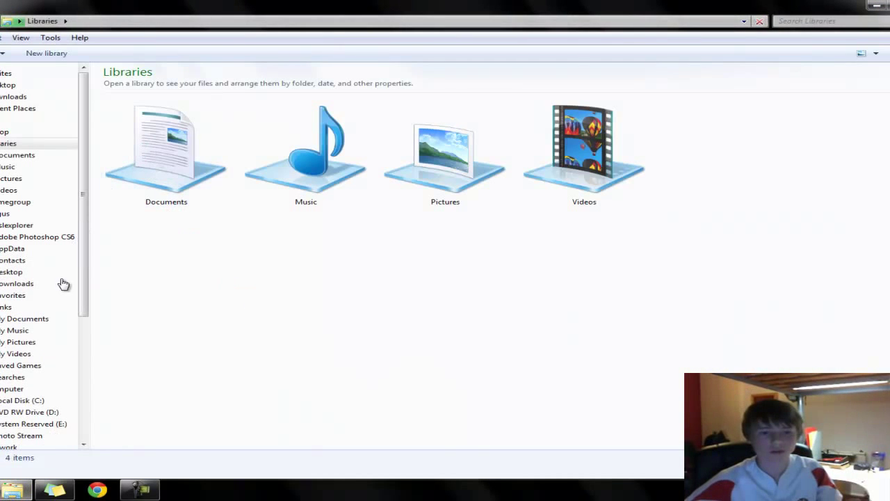
pyautogui.click(12, 403)
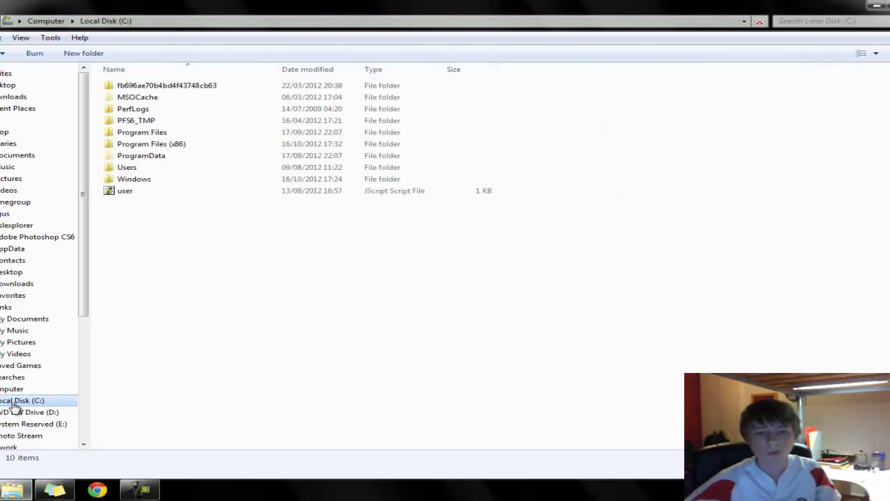
pyautogui.click(133, 167)
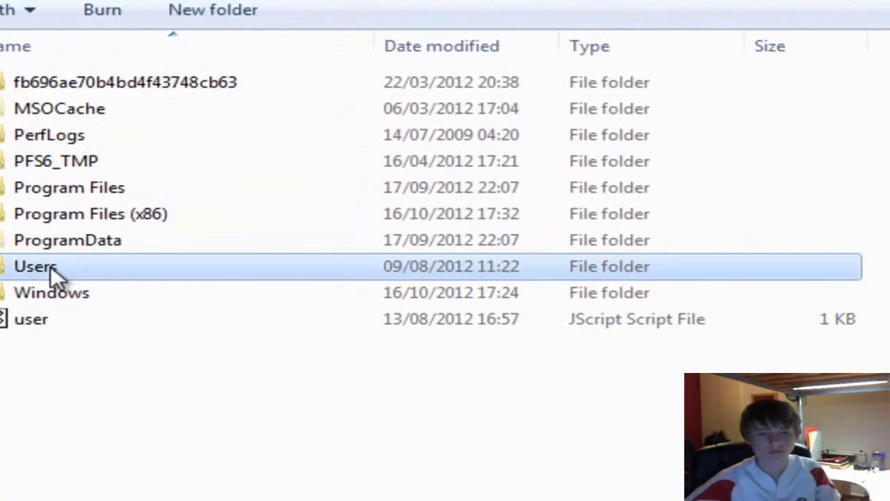
pyautogui.doubleClick(49, 265)
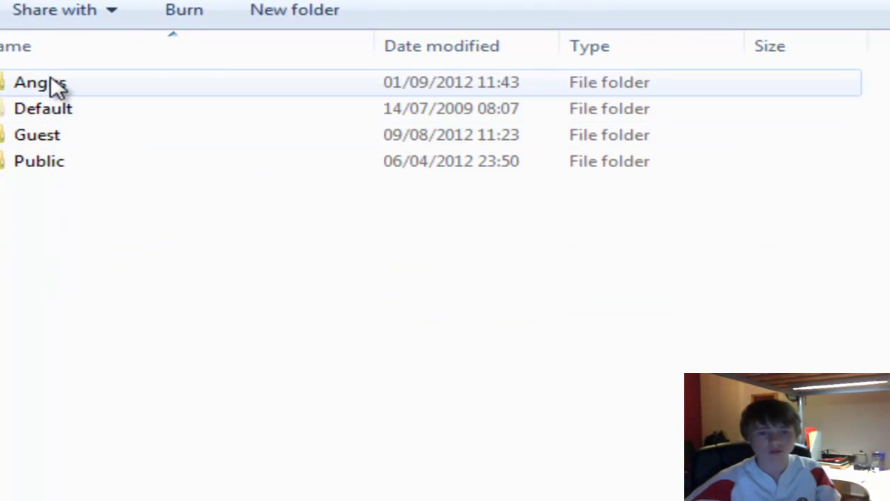
pyautogui.doubleClick(53, 82)
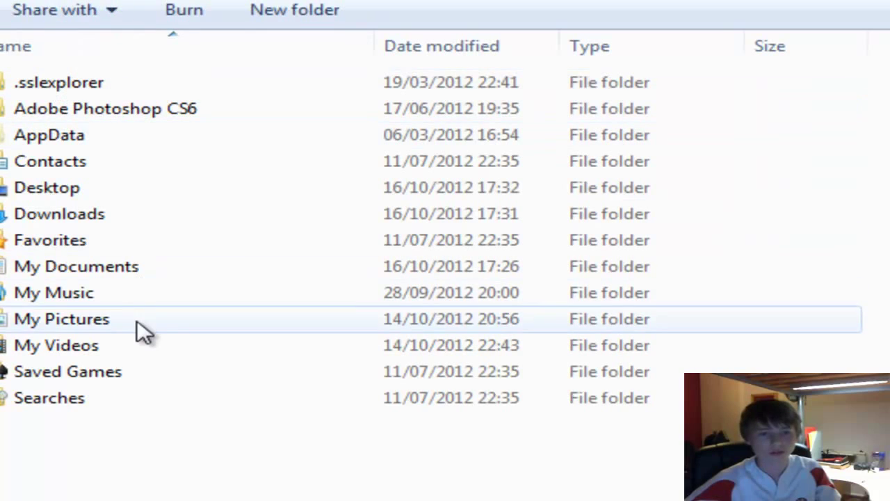
# Step: Open the Google folder inside the user folder's AppData\Local directory
pyautogui.doubleClick(61, 137)
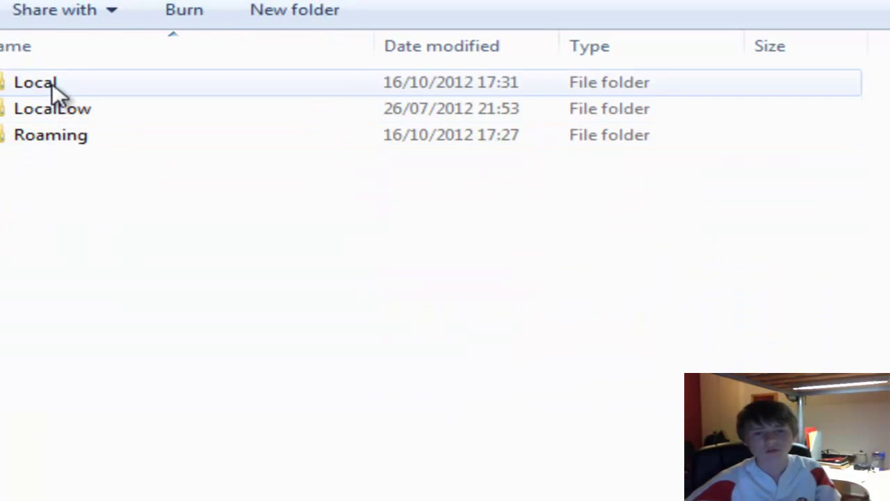
pyautogui.doubleClick(56, 88)
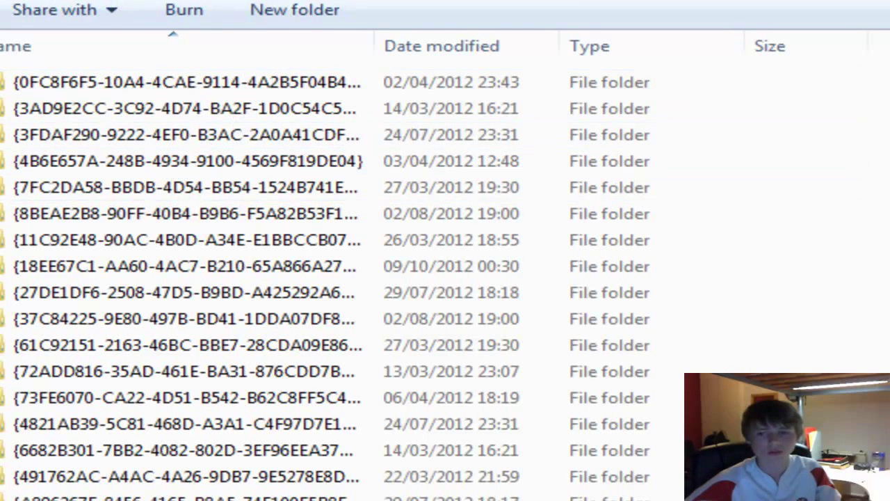
pyautogui.scroll(-6, 326, 281)
pyautogui.scroll(-3, 661, 378)
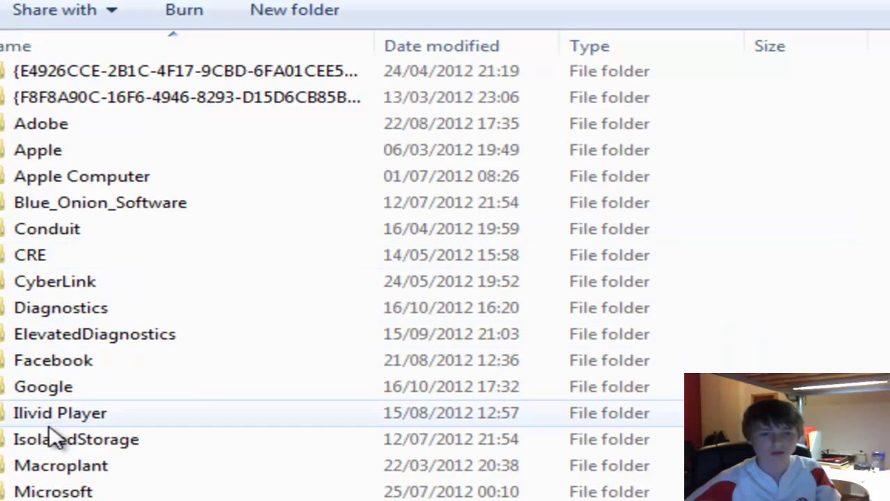
pyautogui.doubleClick(48, 388)
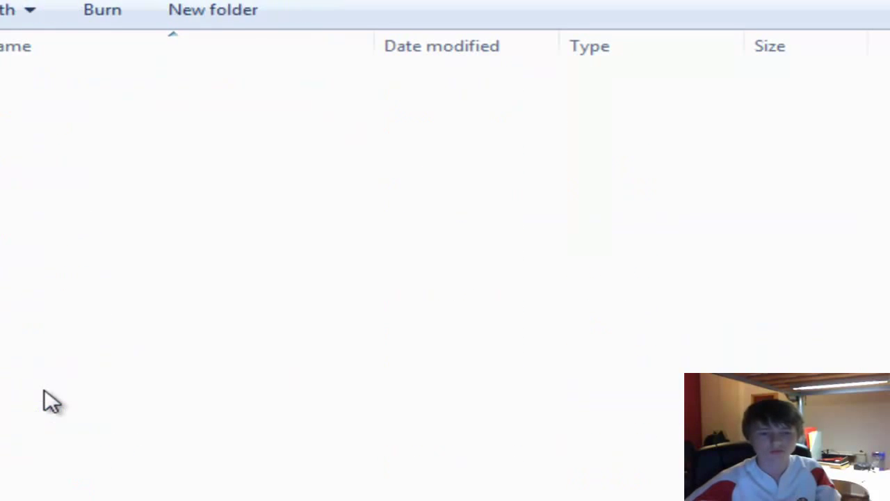
# Step: Open the User Data folder inside the Chrome folder
pyautogui.click(95, 89)
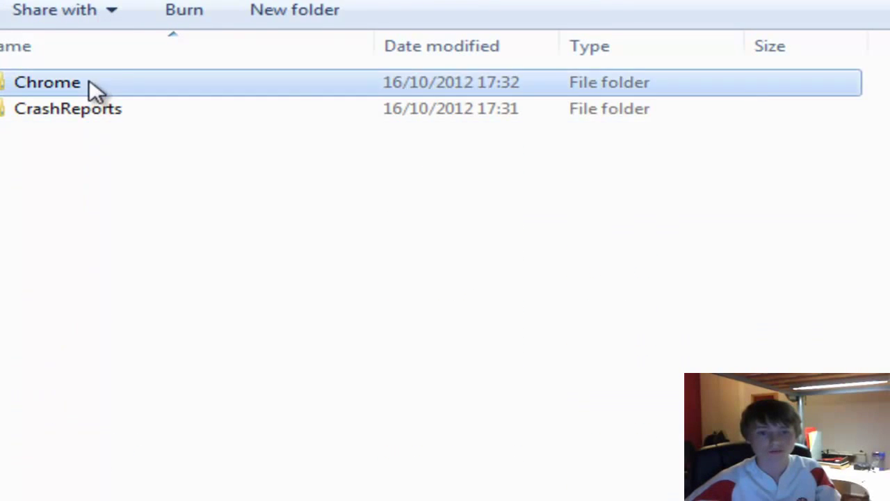
pyautogui.doubleClick(95, 89)
pyautogui.click(102, 94)
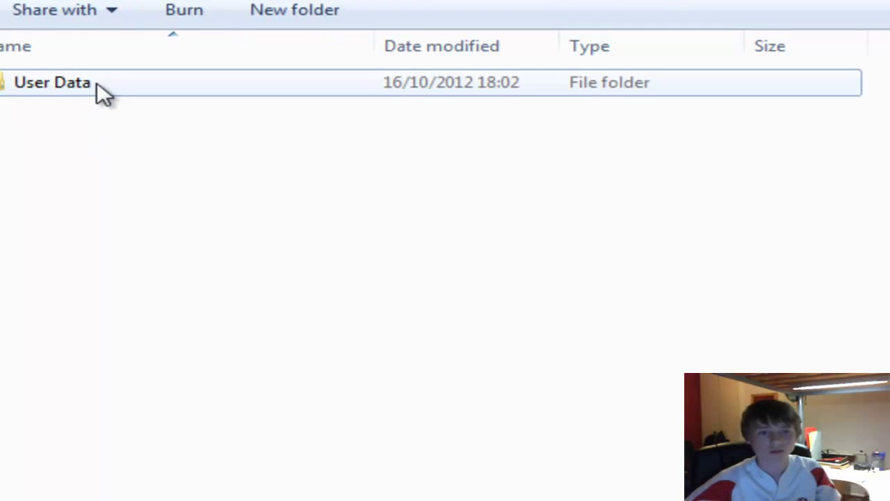
pyautogui.doubleClick(100, 91)
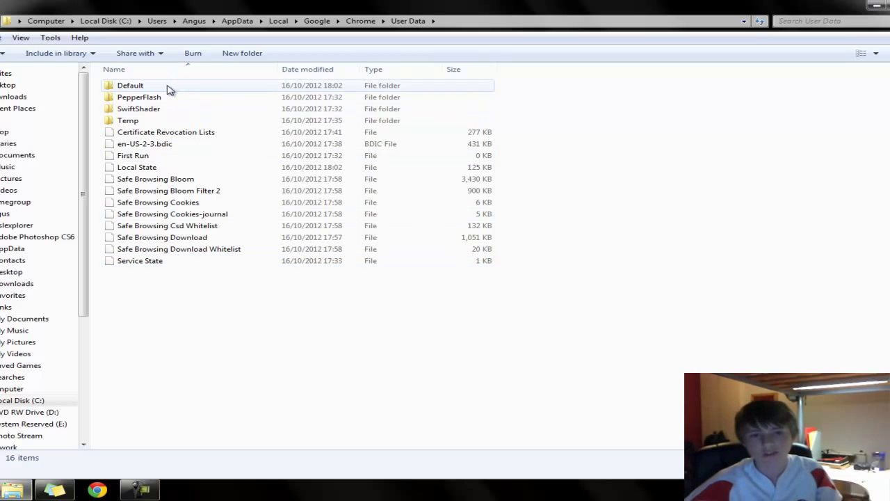
# Step: Select the Default folder in User Data and show the actions available for it
pyautogui.moveTo(168, 89)
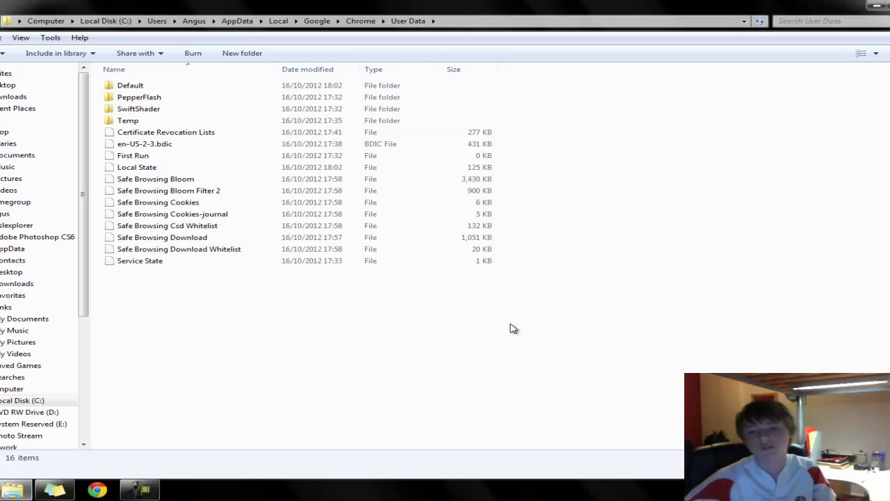
pyautogui.moveTo(552, 324); pyautogui.dragTo(469, 368)
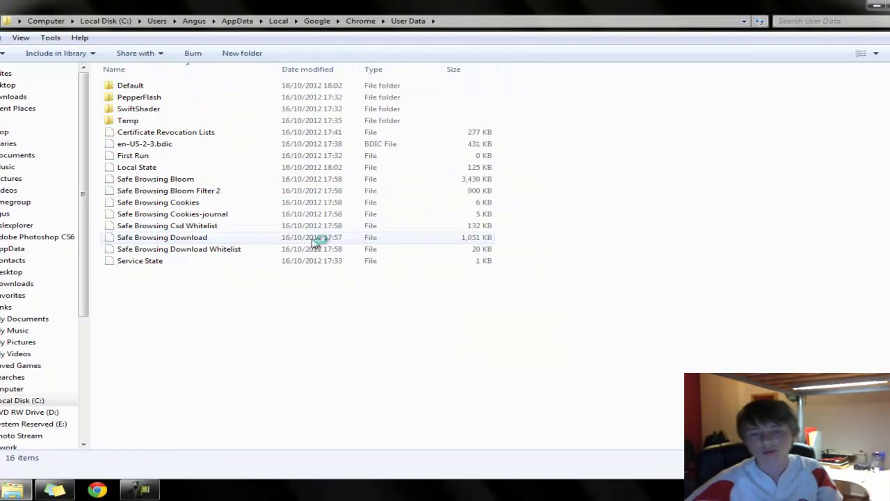
pyautogui.click(137, 85)
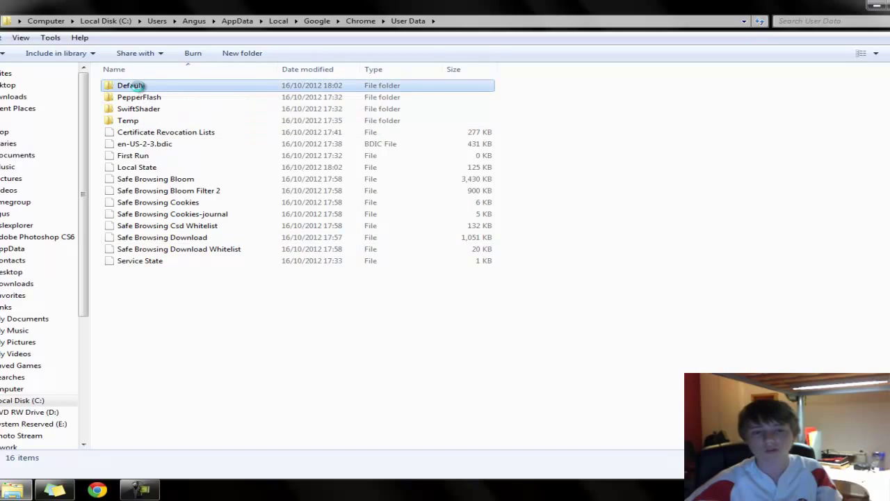
pyautogui.rightClick(137, 85)
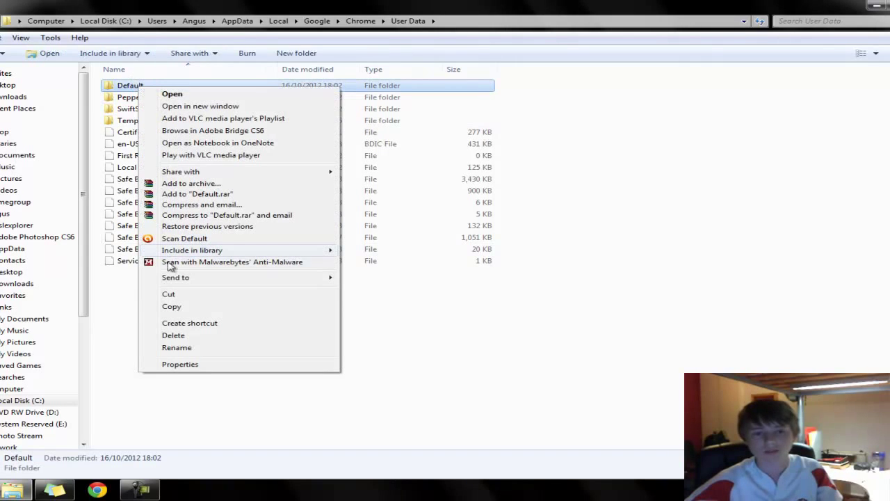
# Step: Locate the Default folder in Downloads and return to Chrome's User Data folder
pyautogui.click(13, 97)
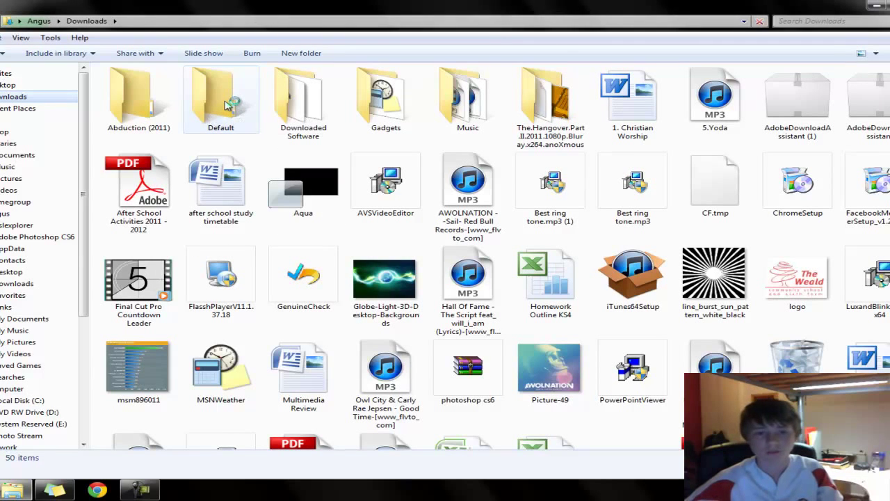
pyautogui.doubleClick(224, 104)
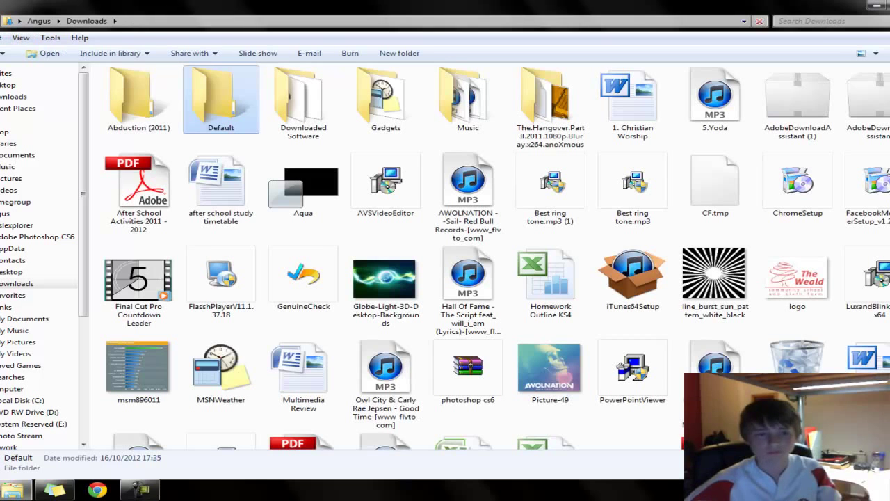
pyautogui.hotkey('alt', 'Left')
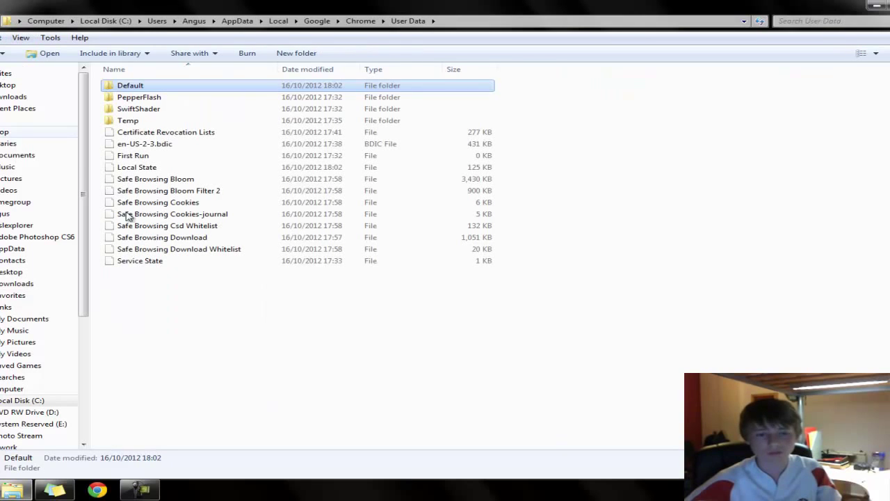
pyautogui.click(180, 301)
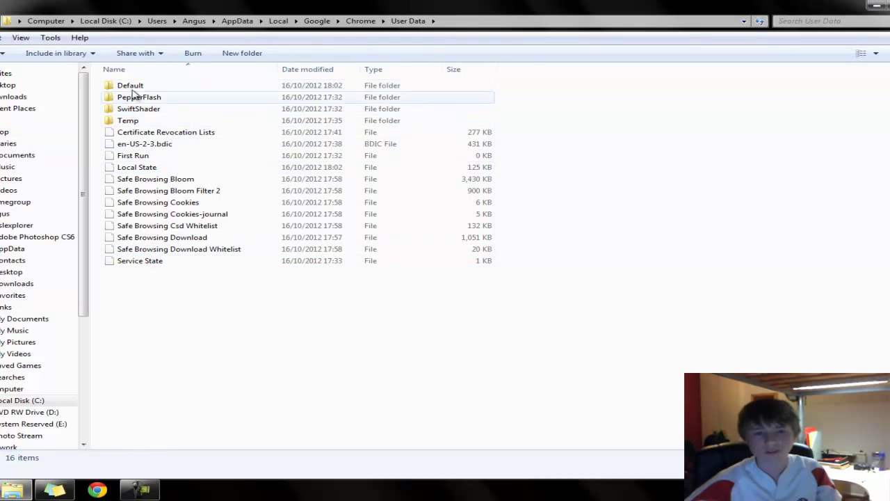
# Step: Check the Default folder's details in User Data and go back up to the AppData\Local folder
pyautogui.moveTo(136, 90)
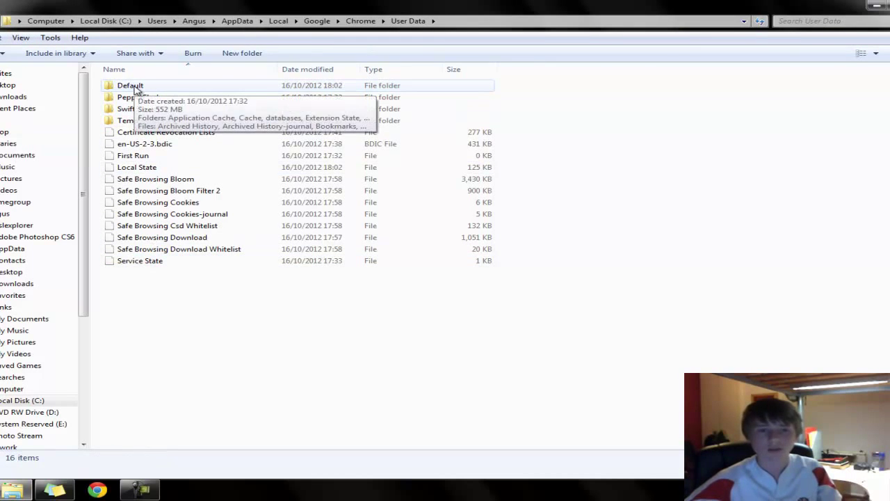
pyautogui.click(135, 86)
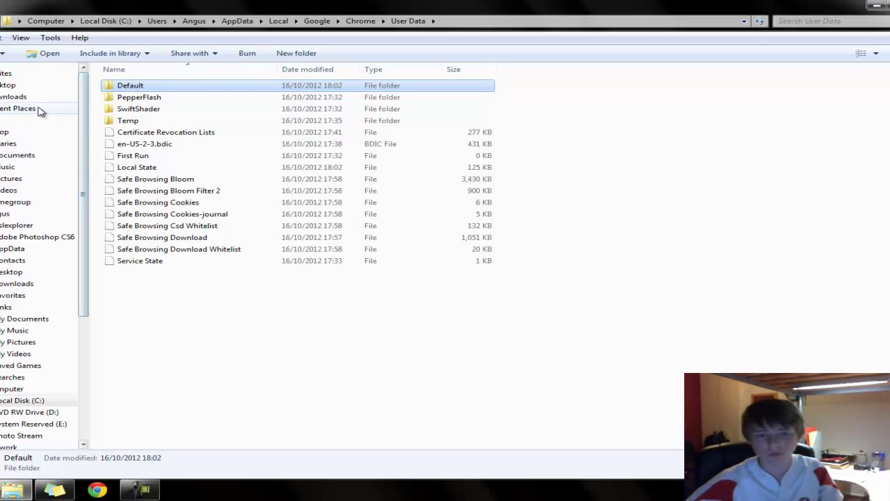
pyautogui.click(139, 332)
pyautogui.press('BackSpace')
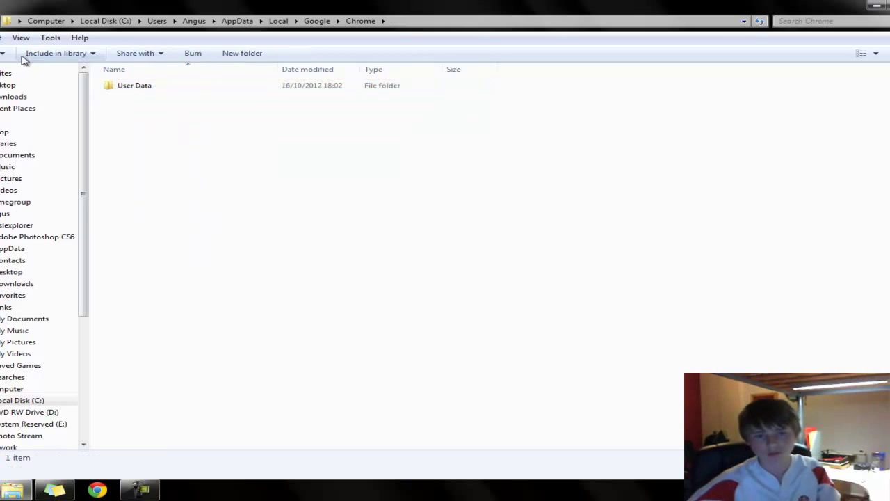
pyautogui.press('BackSpace')
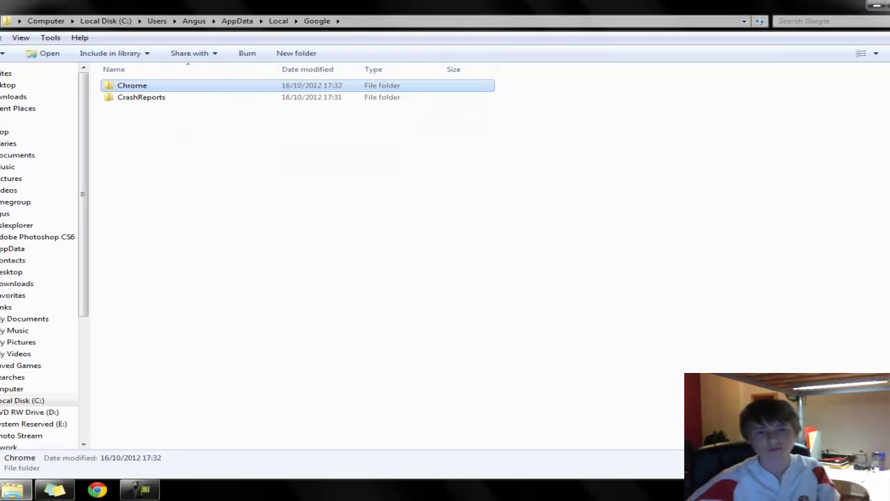
pyautogui.press('BackSpace')
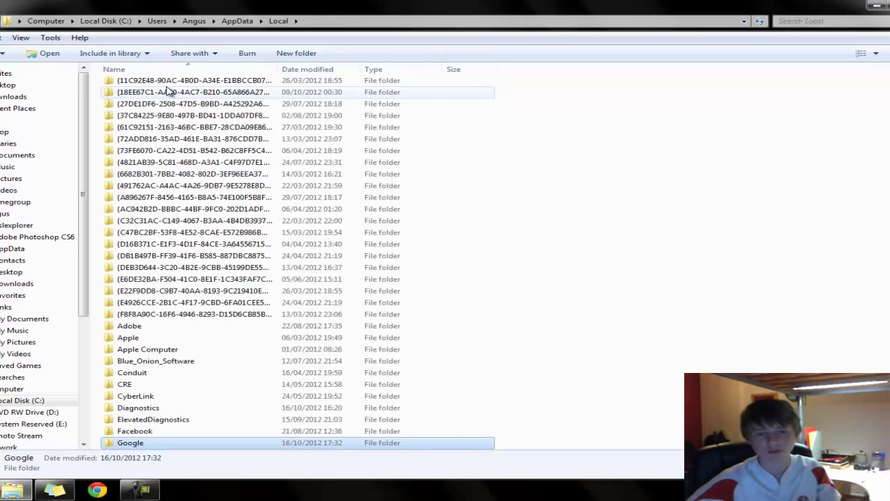
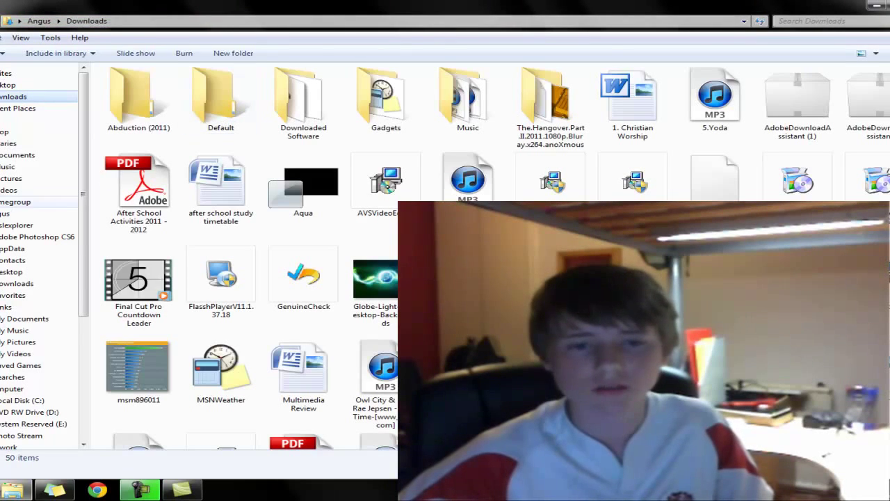
# Step: Open the user's personal profile folder inside the Users folder on Local Disk (C:)
pyautogui.click(14, 400)
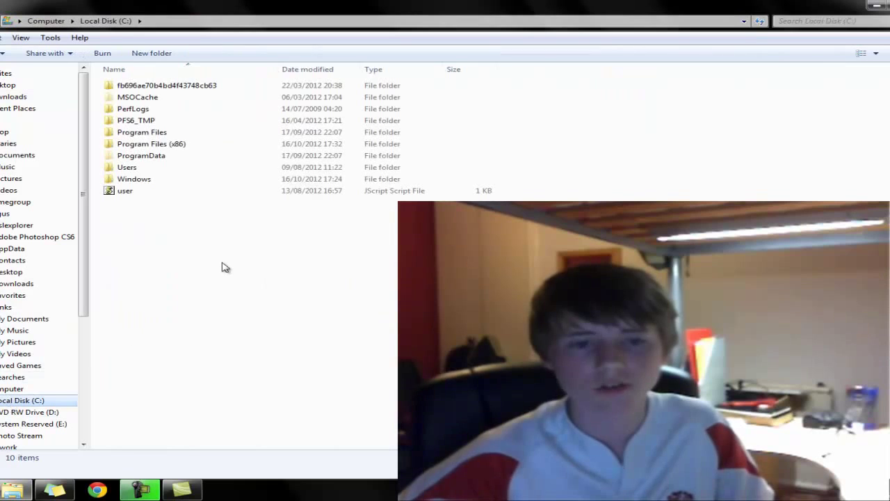
pyautogui.click(122, 168)
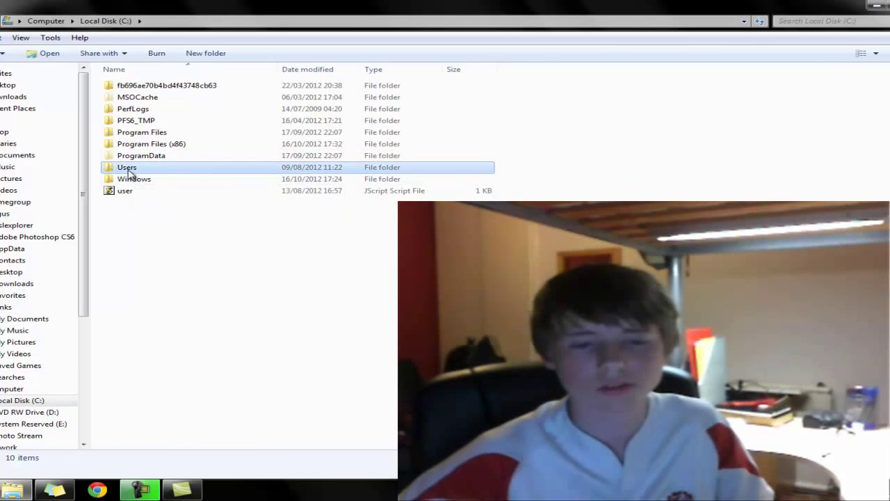
pyautogui.press('Return')
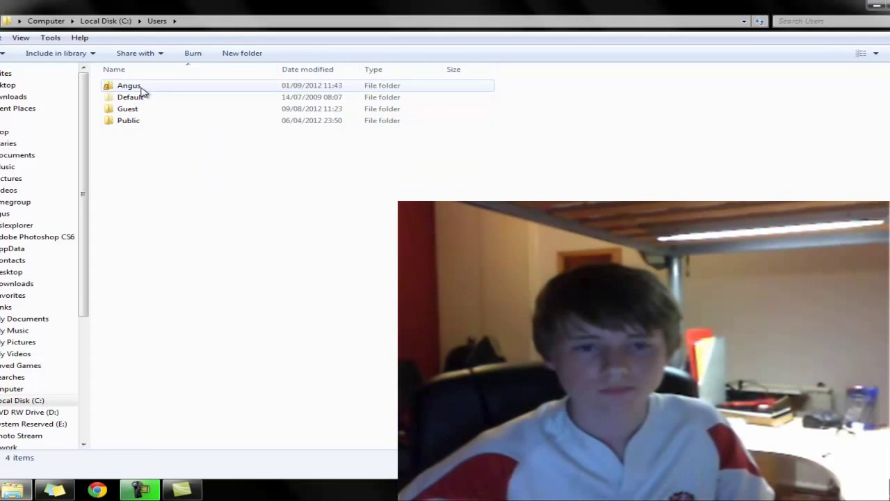
pyautogui.click(142, 88)
pyautogui.doubleClick(142, 88)
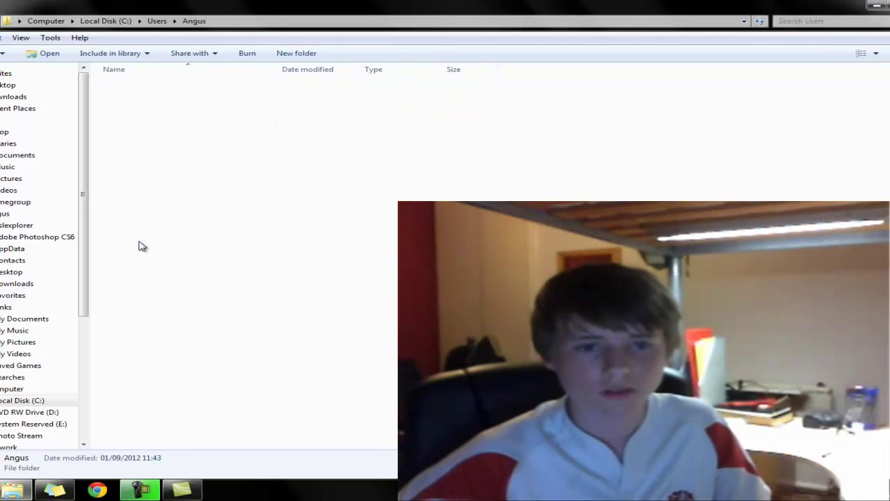
# Step: Open the Local folder inside the profile's AppData folder
pyautogui.click(141, 111)
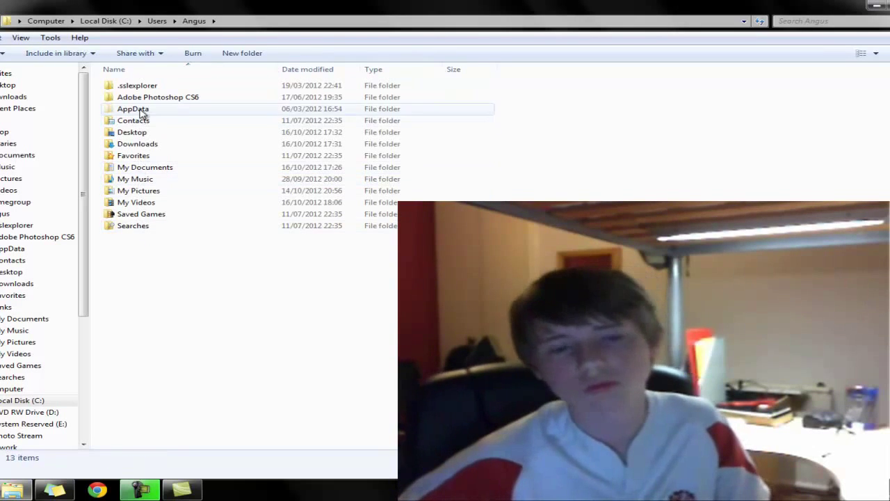
pyautogui.doubleClick(143, 111)
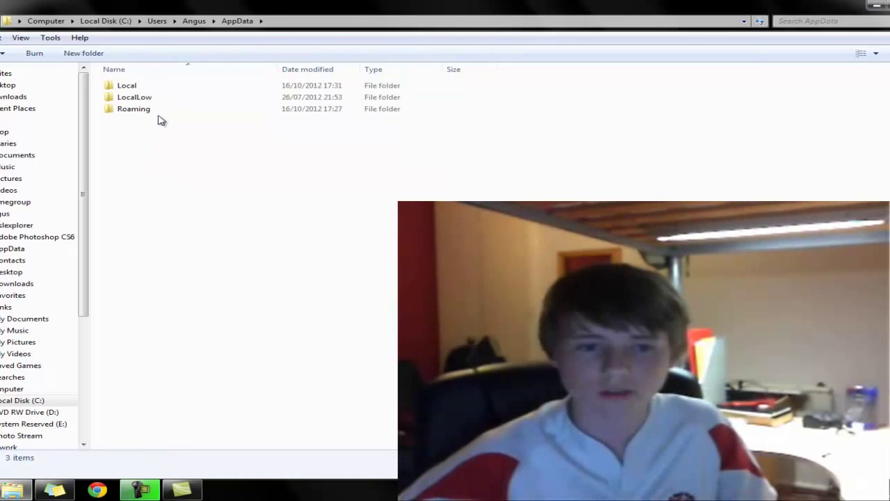
pyautogui.doubleClick(155, 87)
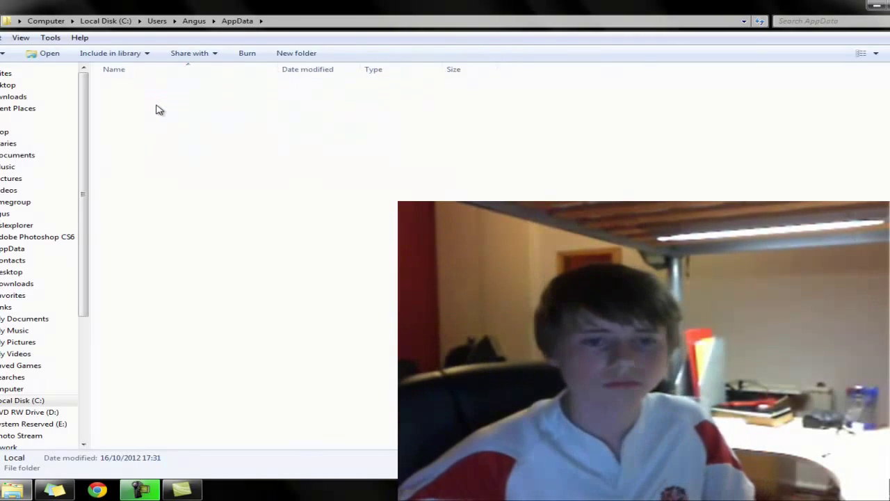
# Step: Open Chrome's User Data folder by way of the Google and Chrome folders in AppData\Local
pyautogui.scroll(-4, 143, 420)
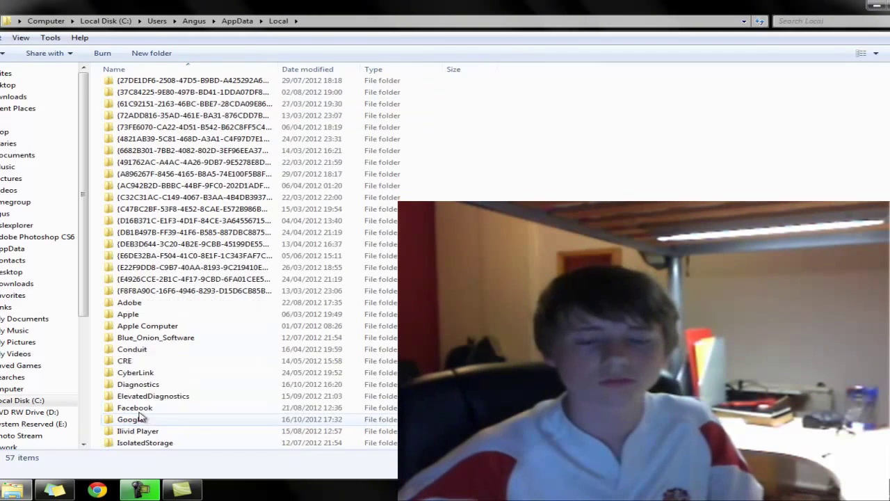
pyautogui.click(141, 385)
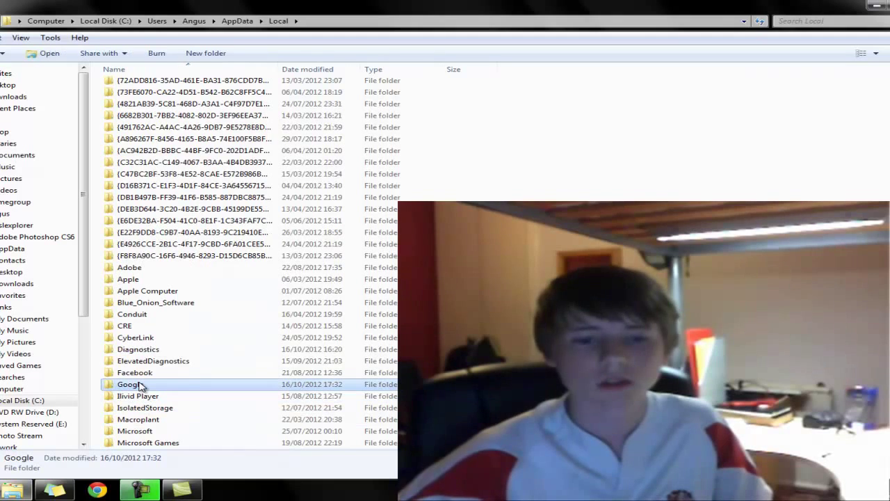
pyautogui.doubleClick(141, 385)
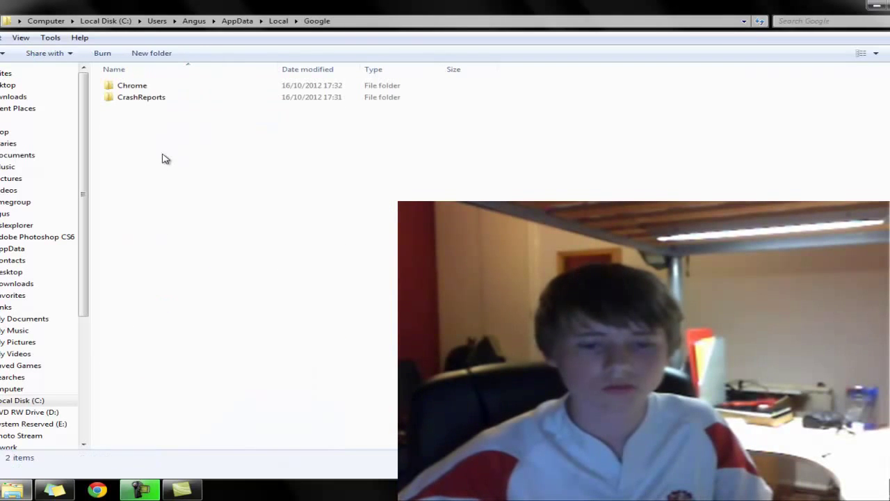
pyautogui.doubleClick(120, 89)
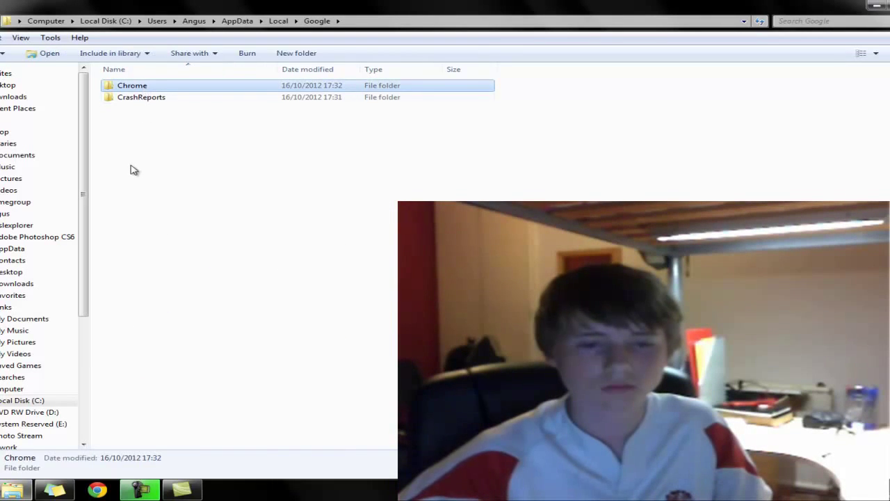
pyautogui.doubleClick(162, 85)
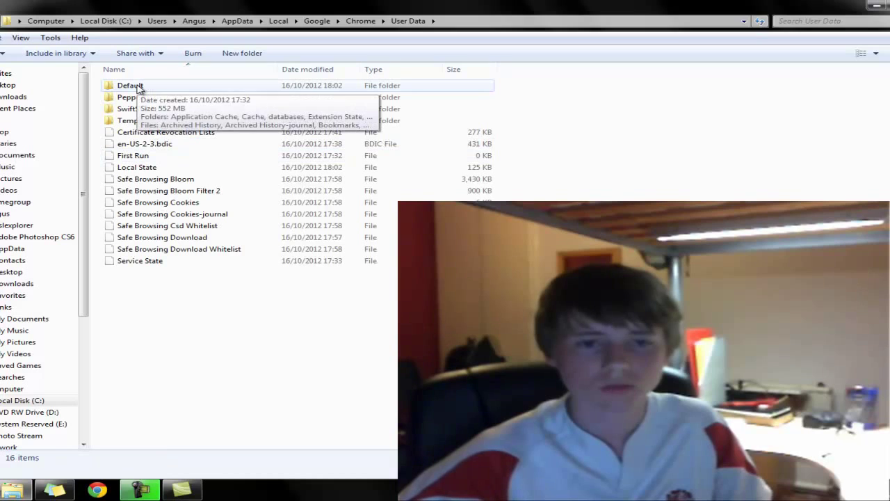
pyautogui.moveTo(109, 386); pyautogui.dragTo(260, 308)
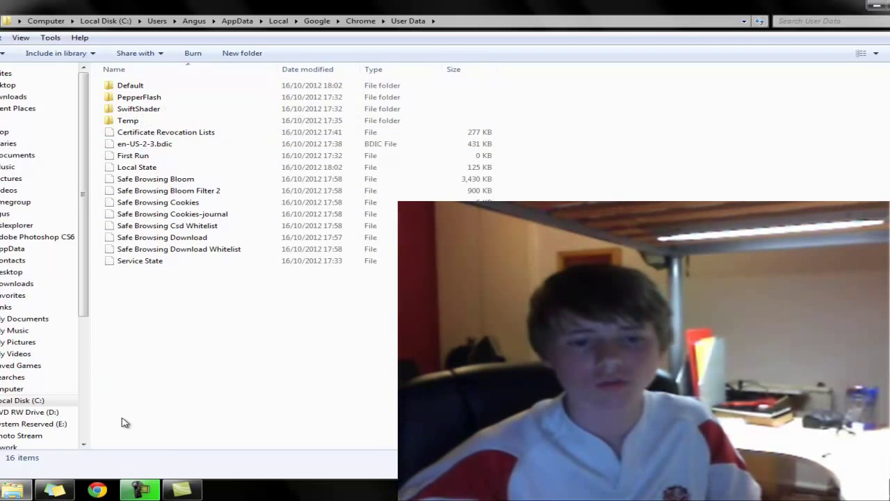
pyautogui.moveTo(122, 419); pyautogui.dragTo(285, 280)
pyautogui.moveTo(143, 87)
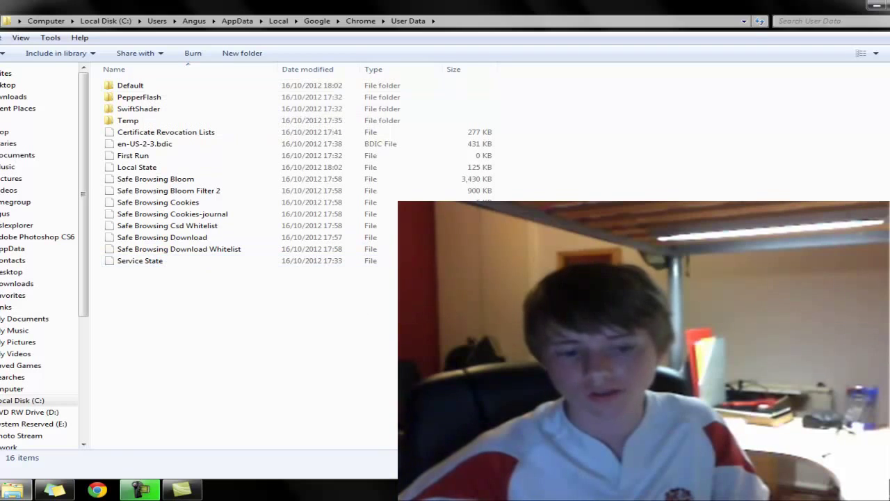
pyautogui.moveTo(542, 300)
pyautogui.mouseDown()
pyautogui.moveTo(114, 243)
pyautogui.moveTo(193, 105)
pyautogui.moveTo(119, 73)
pyautogui.moveTo(539, 299)
pyautogui.mouseUp()
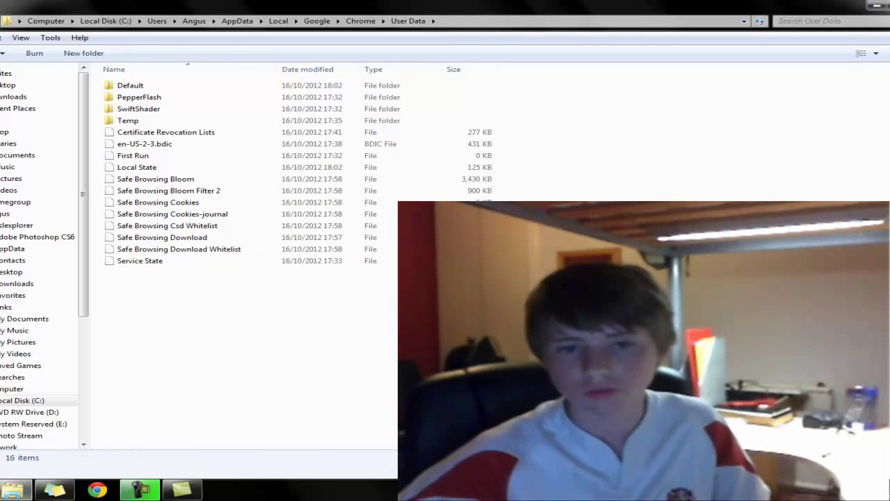